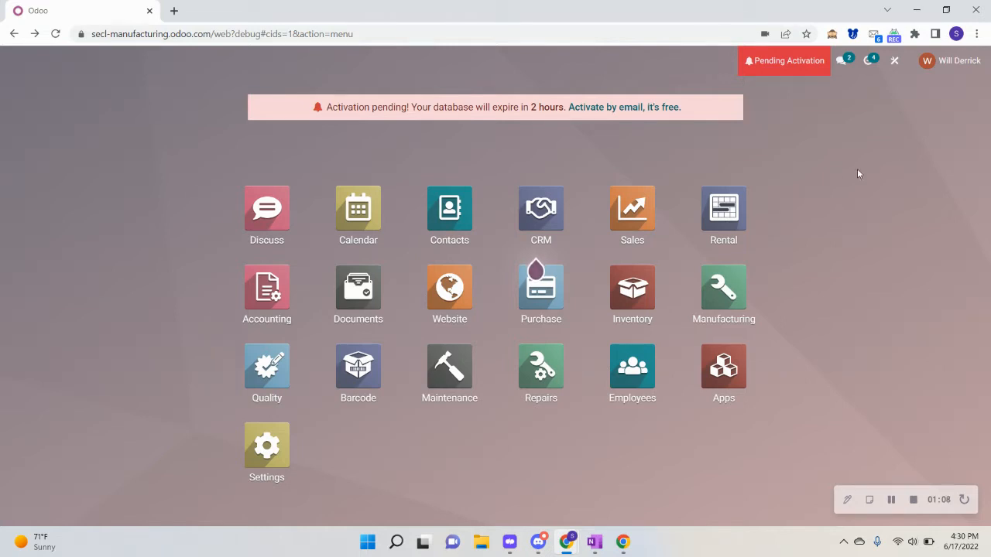
- Create a new sales quotation for the contact Customer with one [TE-1000] Torque Pump as the order line
left_click(642, 221)
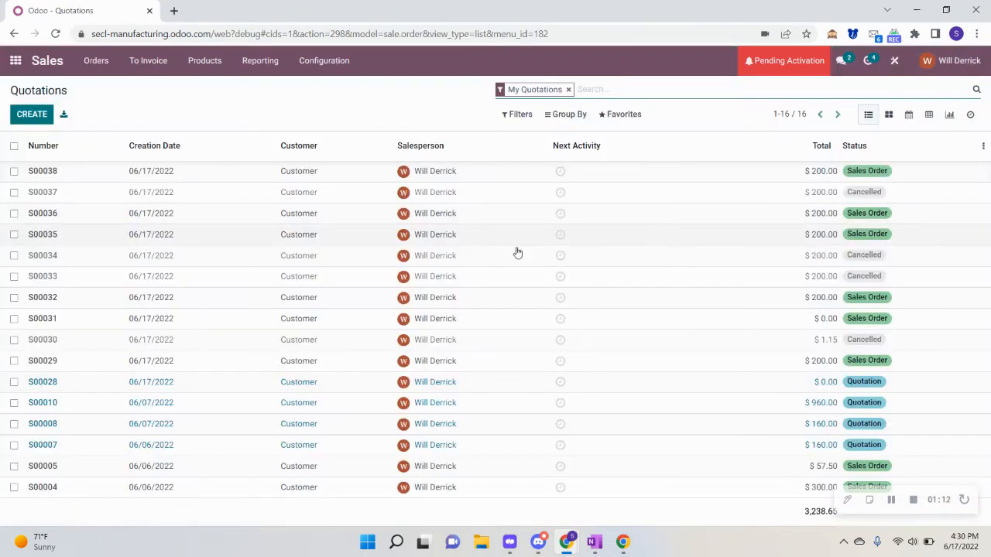
left_click(47, 118)
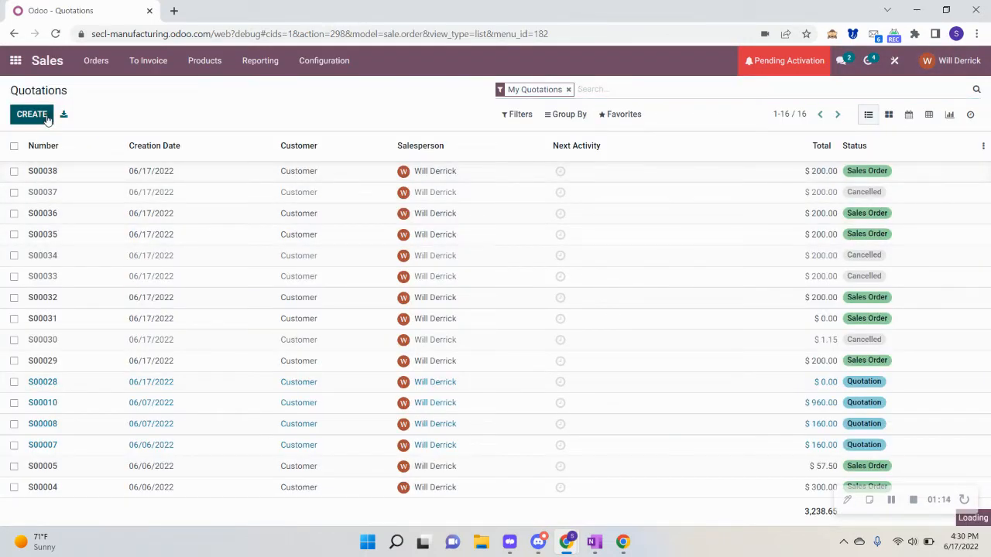
left_click(165, 268)
left_click(166, 277)
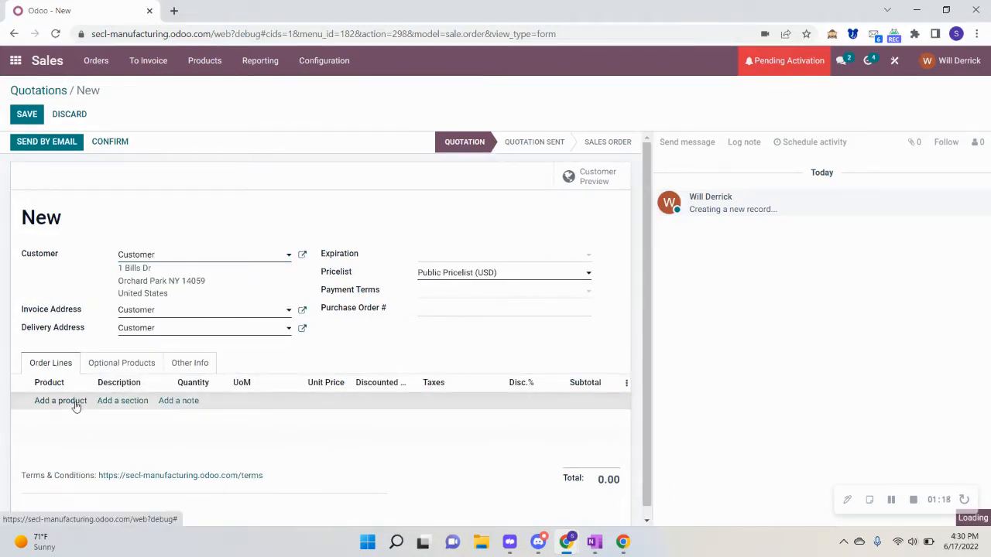
left_click(76, 406)
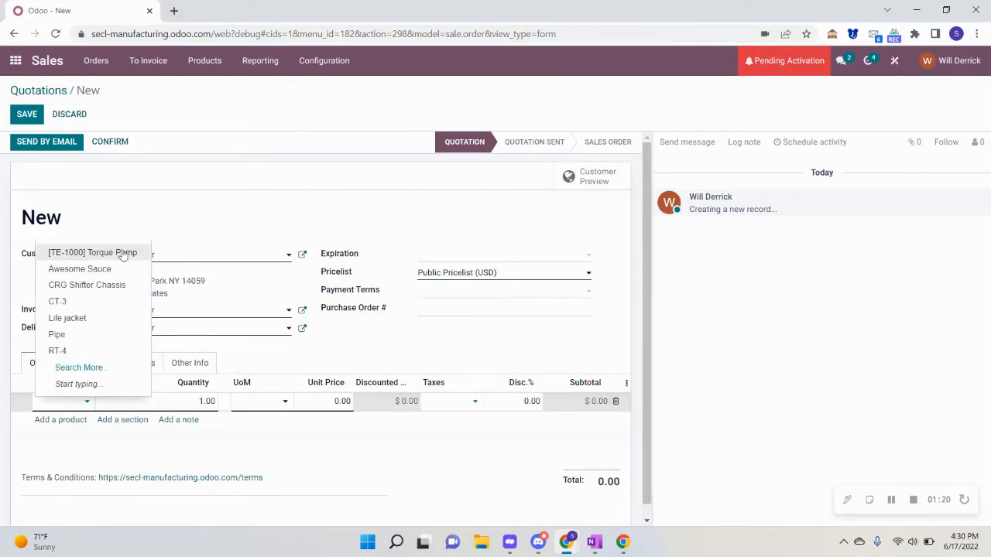
left_click(120, 253)
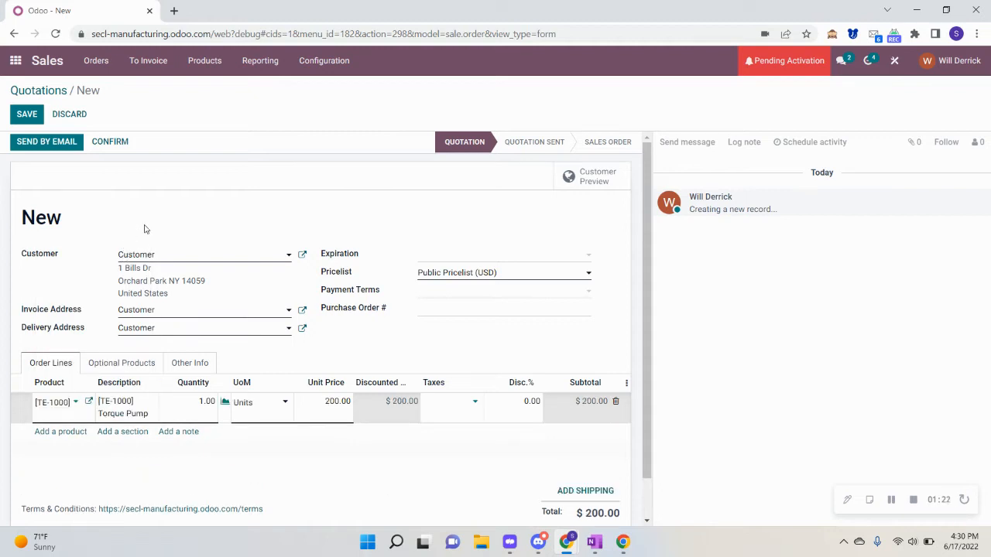
- Email the Torque Pump quotation to the customer with its PDF attached, and review that PDF
left_click(65, 144)
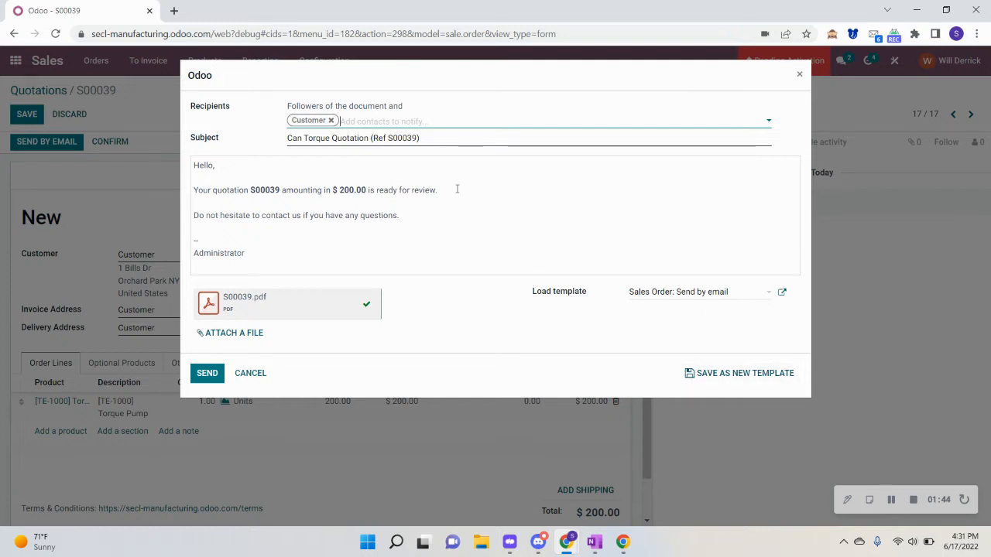
left_click(206, 375)
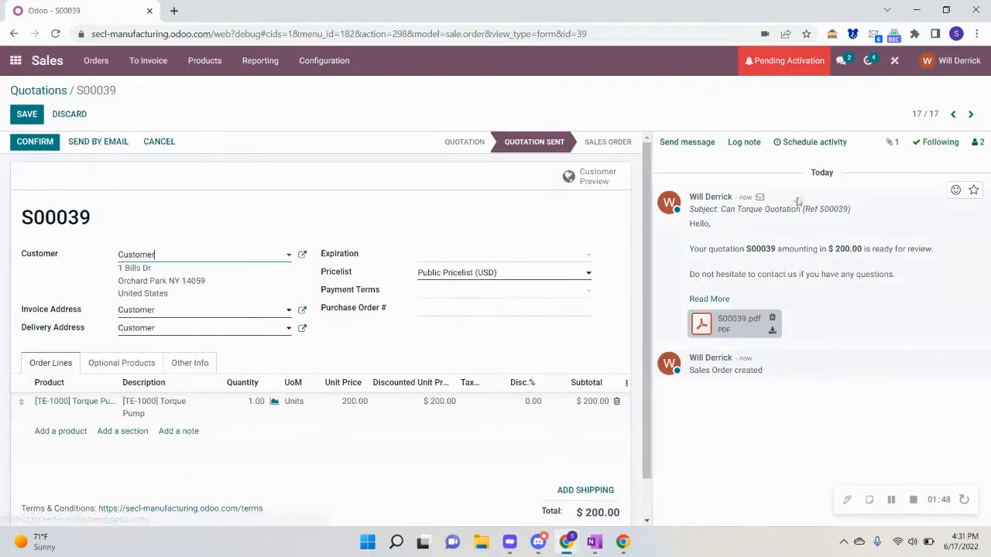
left_click(702, 323)
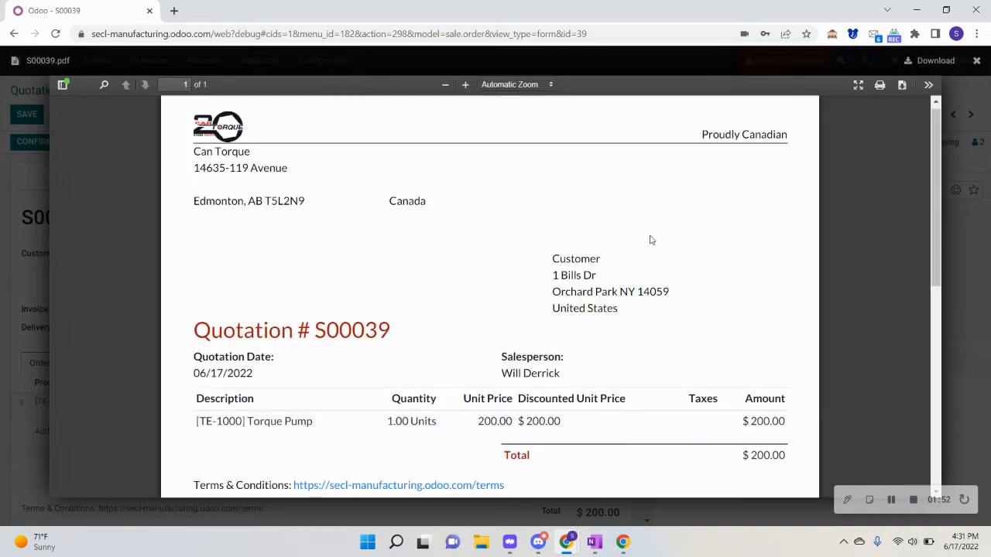
scroll(648, 236, "down", 2)
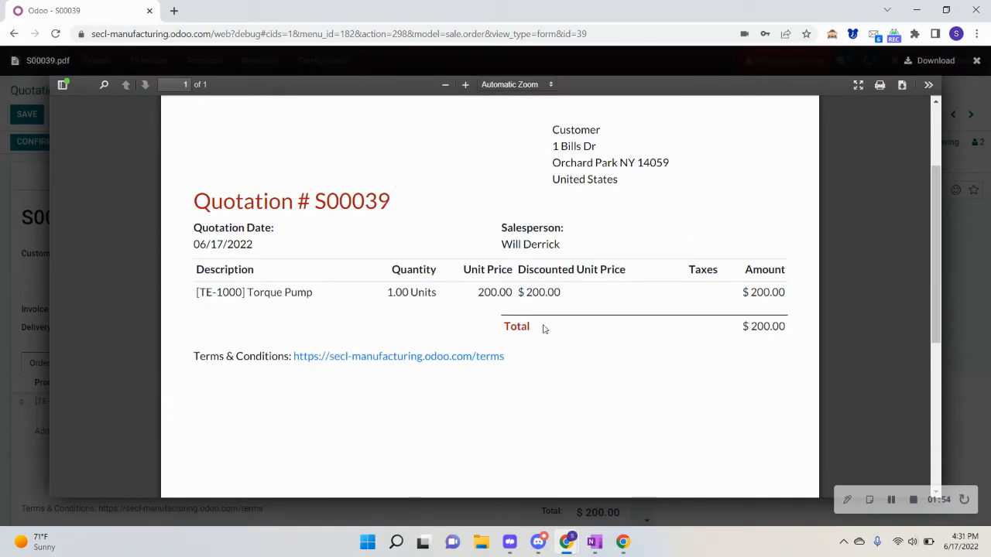
scroll(546, 325, "up", 2)
scroll(568, 308, "down", 1)
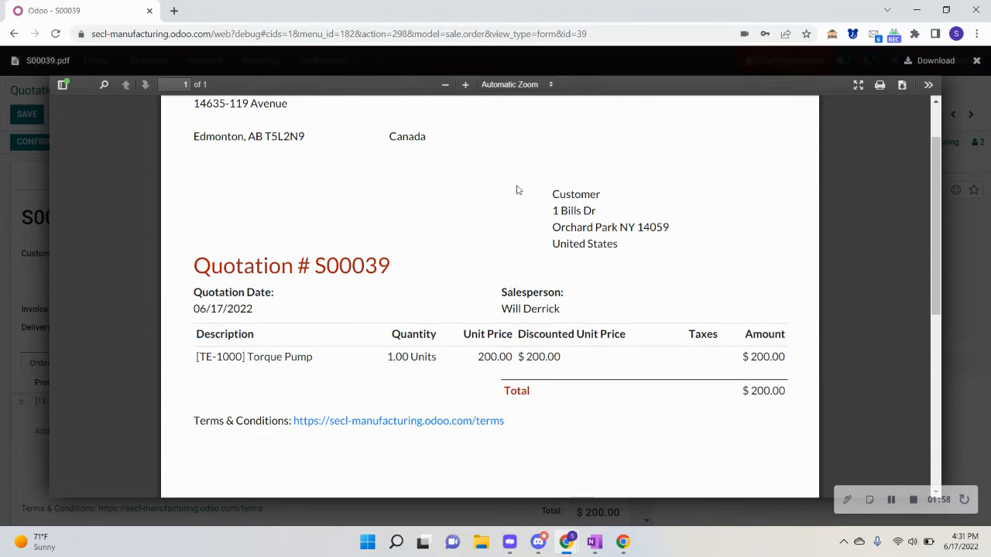
left_click(976, 60)
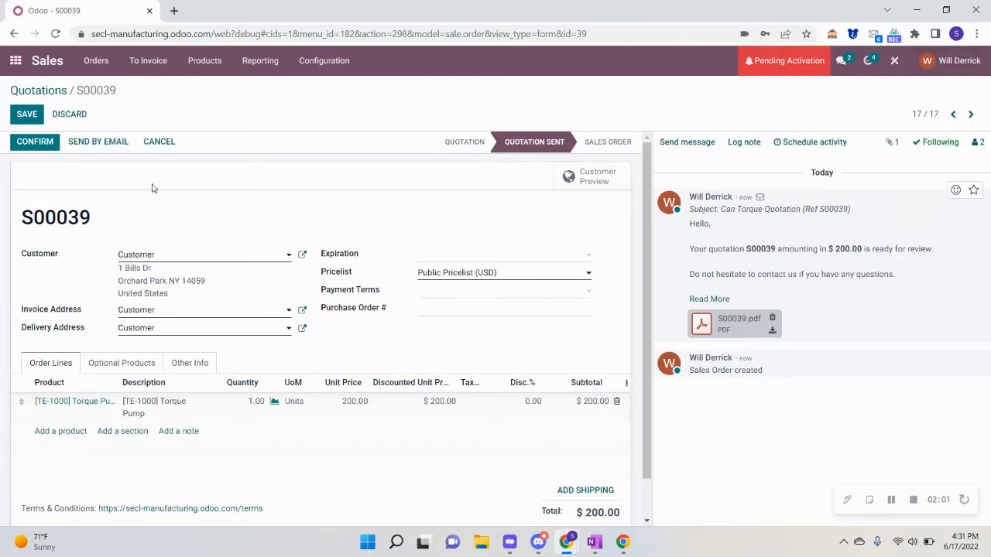
- Confirm the quotation as a sales order and inspect its linked delivery operations and manufacturing order
left_click(34, 142)
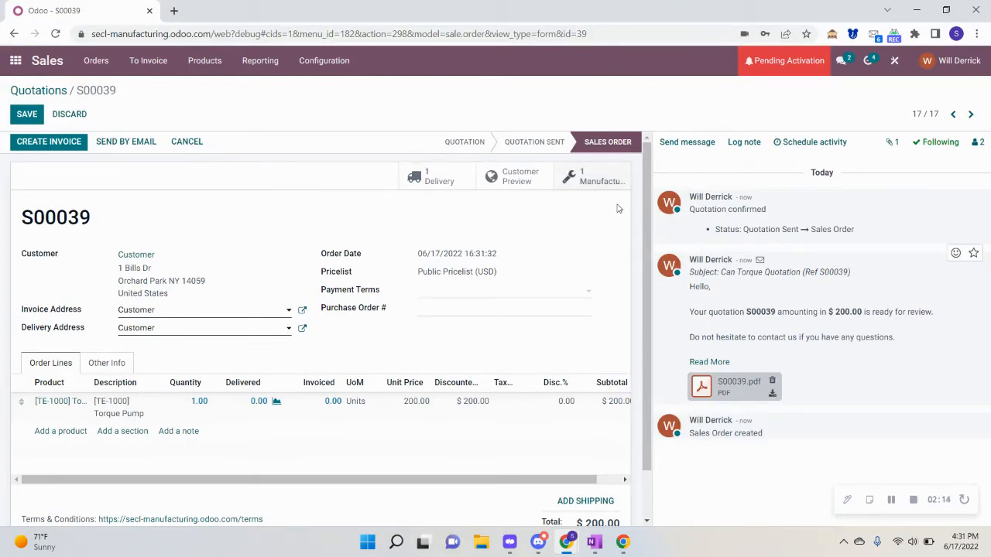
left_click(445, 180)
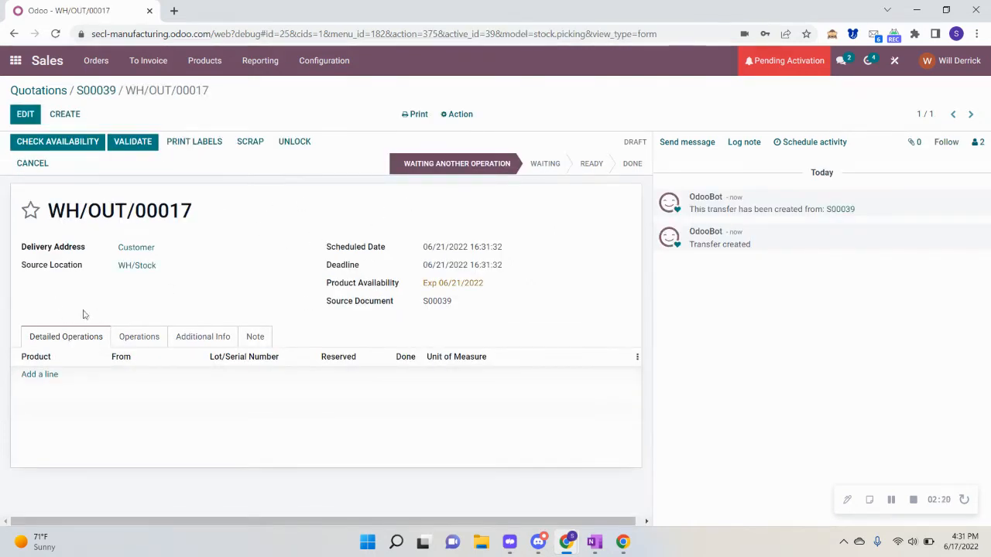
left_click(157, 336)
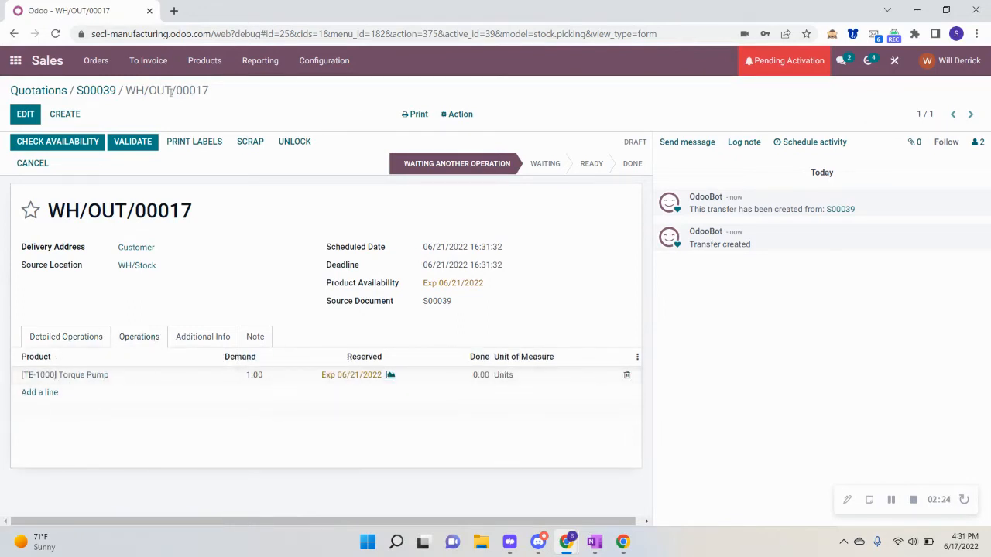
left_click(106, 91)
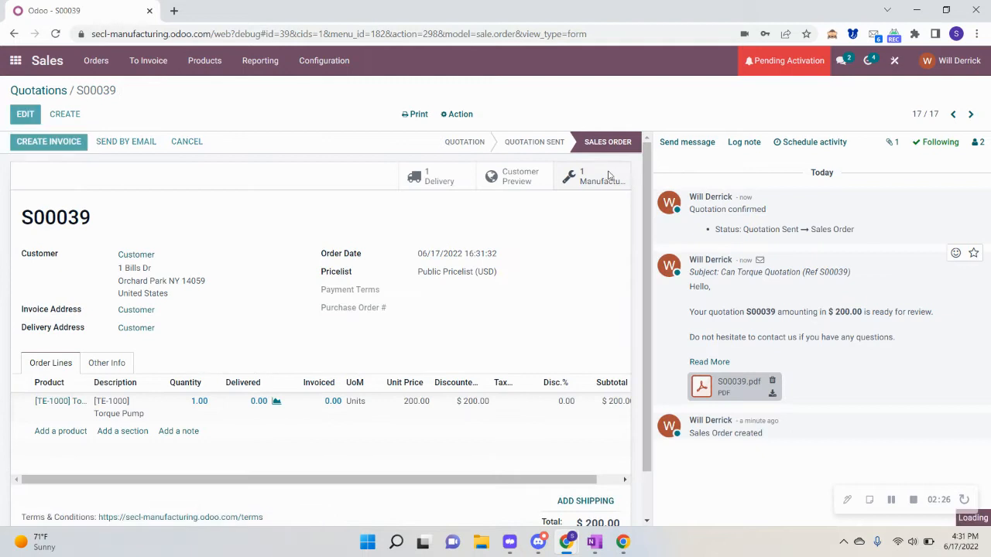
left_click(609, 177)
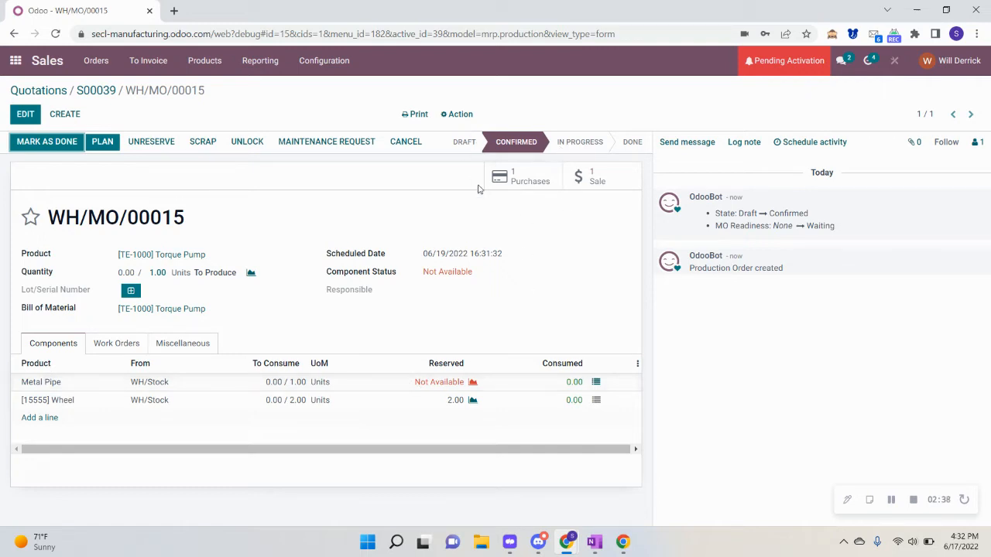
- Confirm the unsent Metal Pipe request for quotation in Purchase as an order and check its linked manufacturing order
left_click(15, 62)
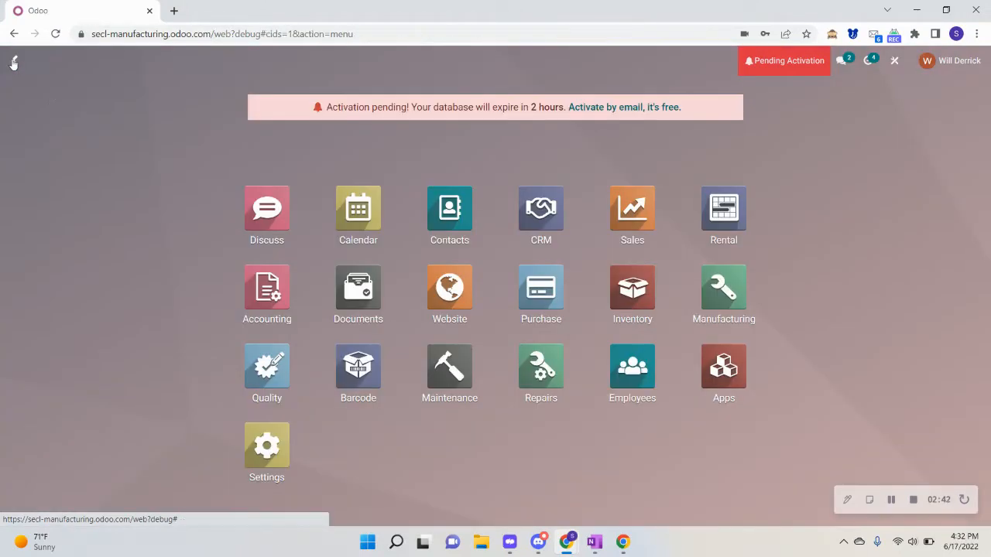
left_click(525, 297)
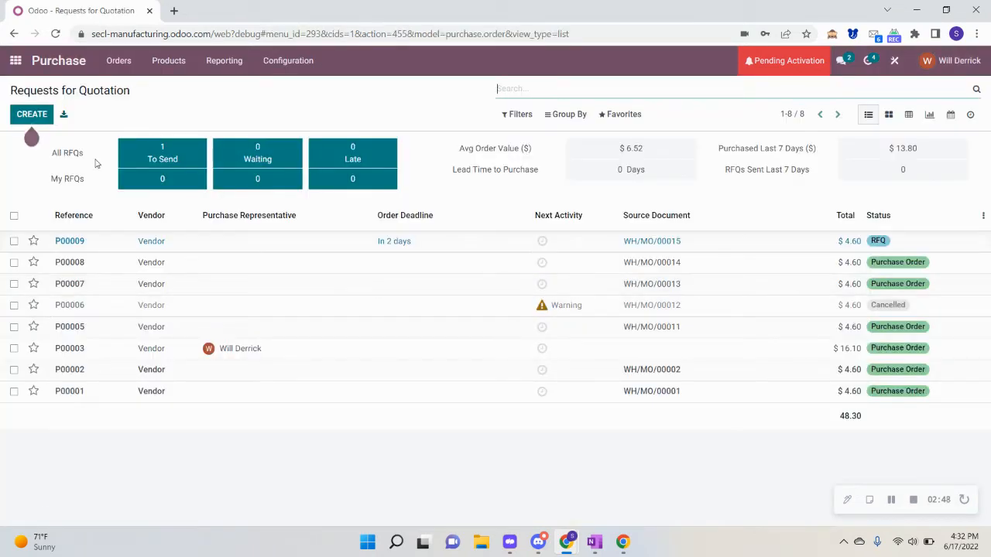
left_click(165, 157)
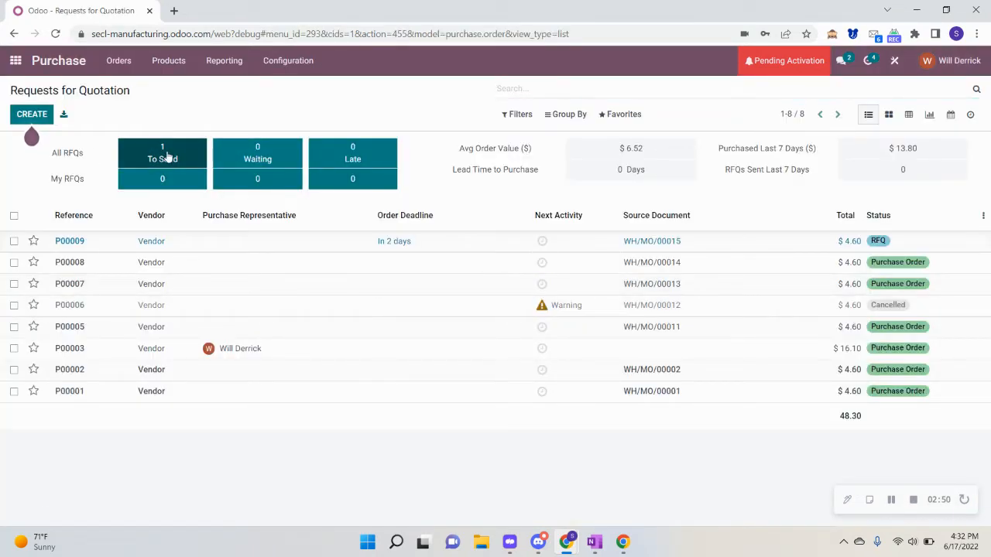
left_click(94, 244)
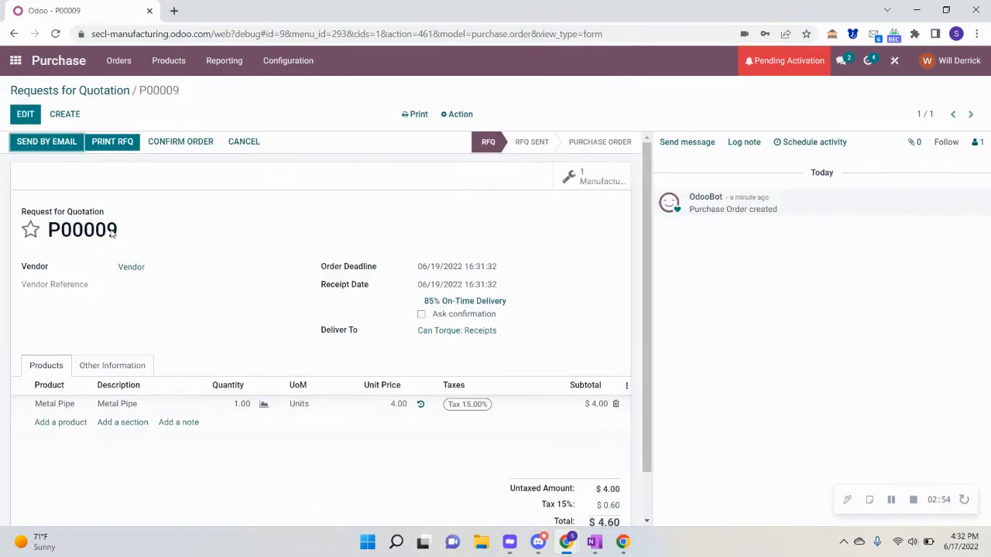
left_click(66, 148)
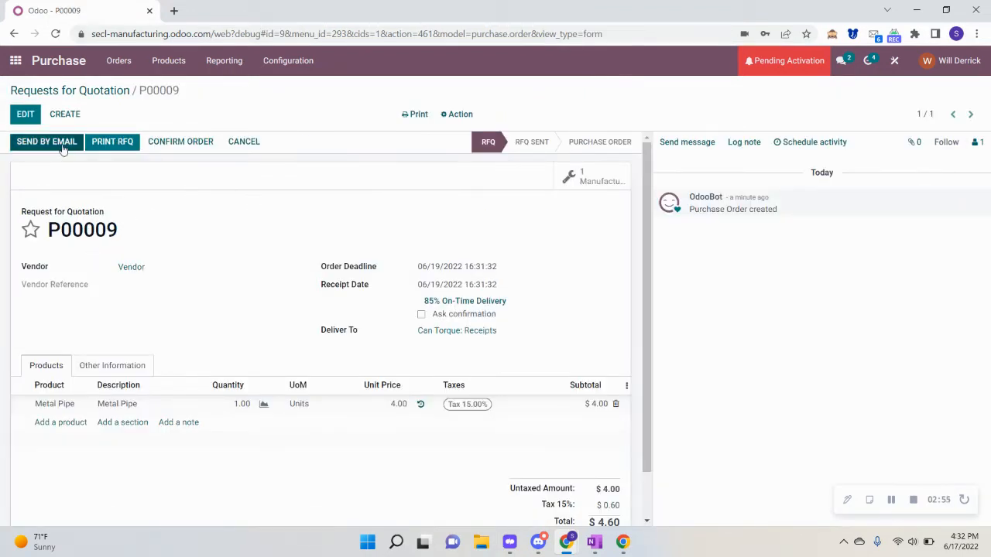
left_click(184, 149)
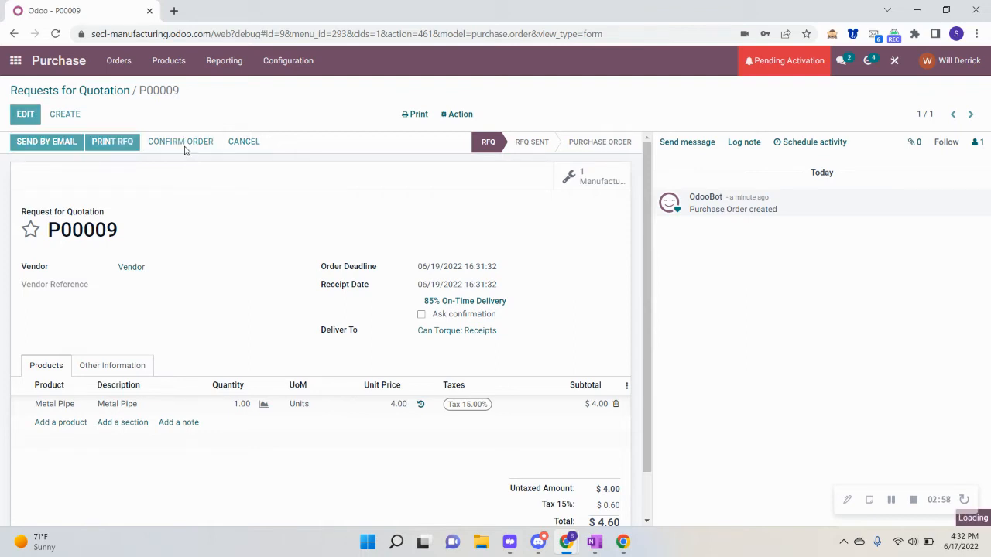
left_click(581, 183)
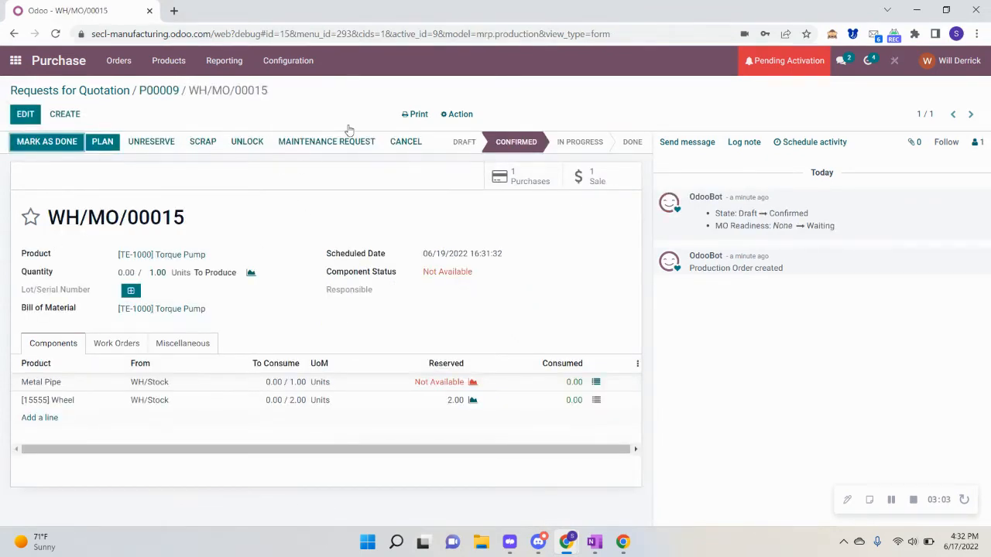
left_click(168, 93)
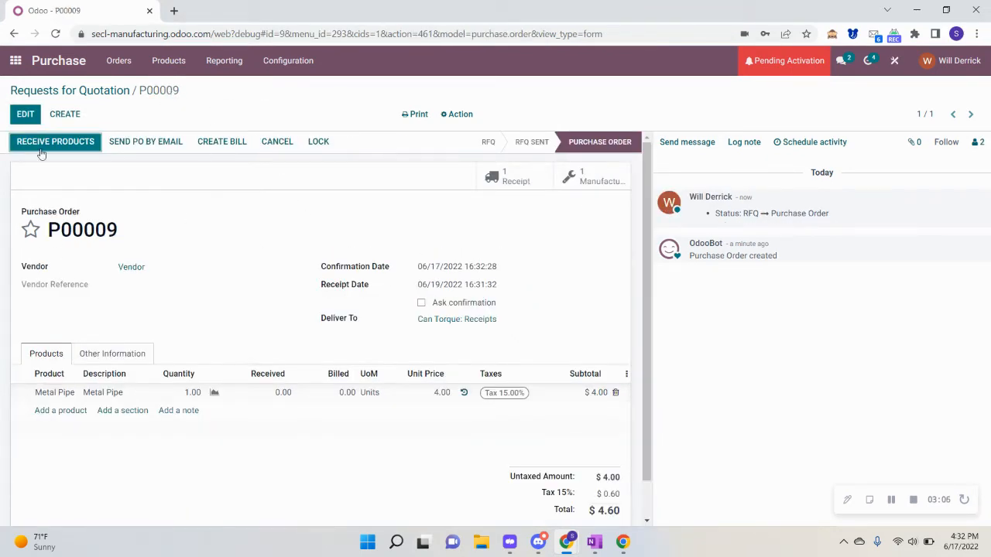
- Receive one Metal Pipe from the purchase order under serial number 14448 and validate the receipt
left_click(92, 147)
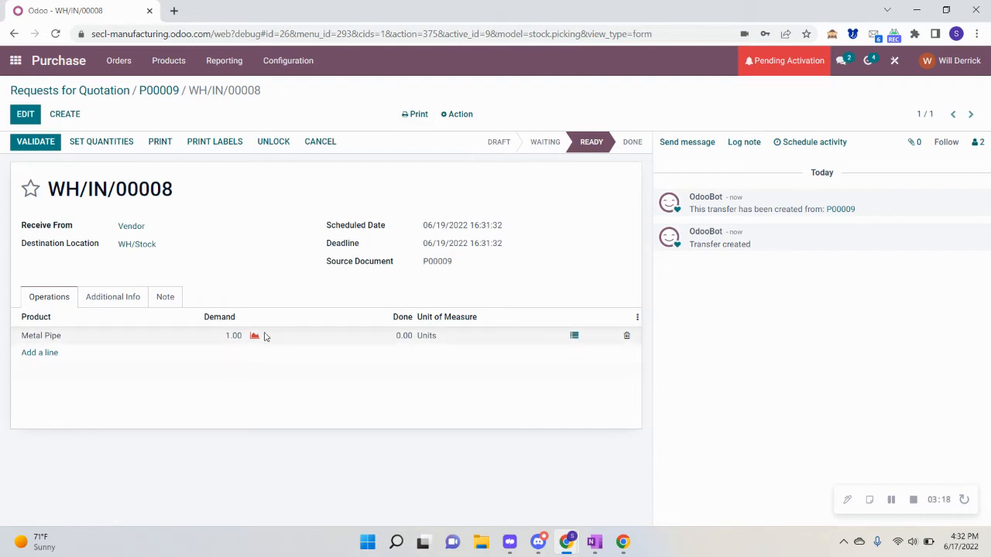
left_click(87, 149)
left_click(574, 336)
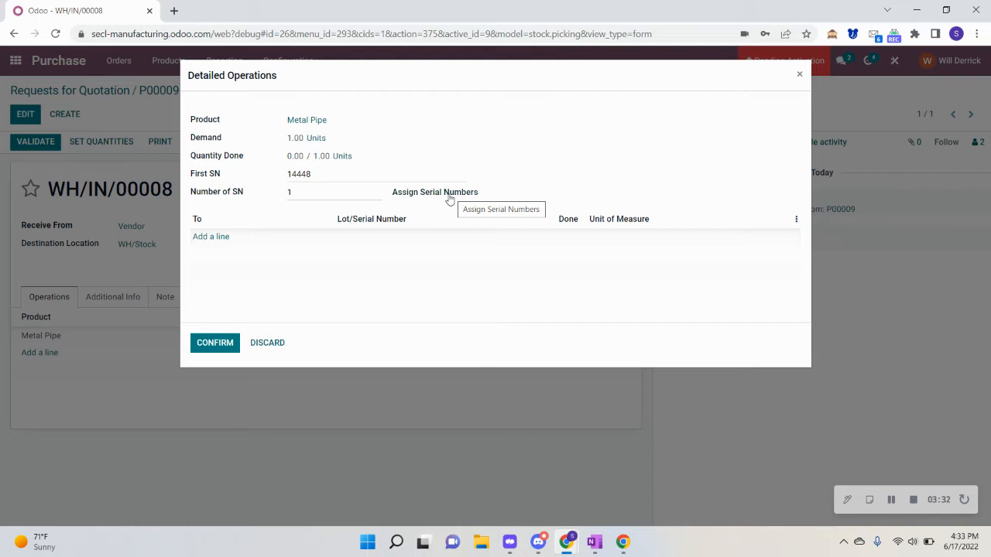
left_click(447, 197)
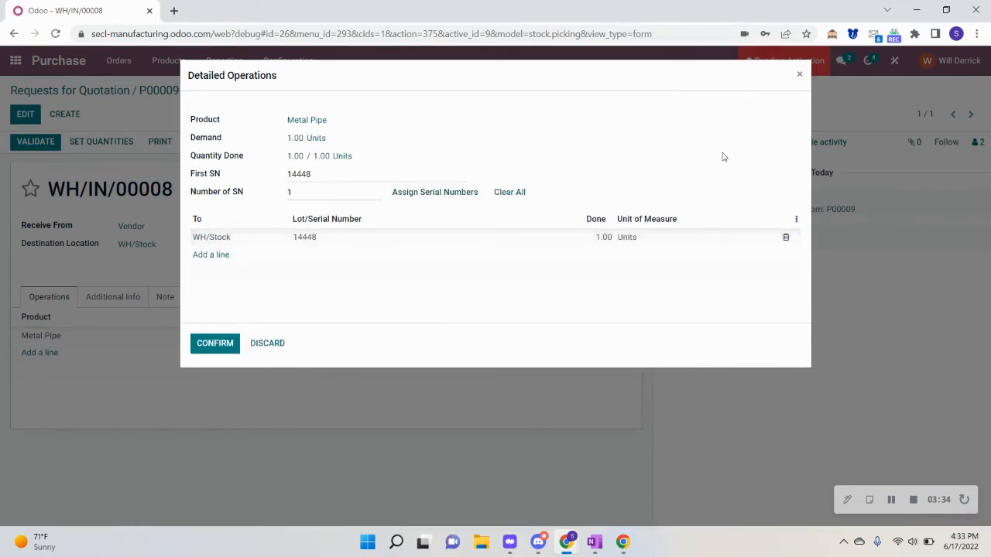
left_click(213, 345)
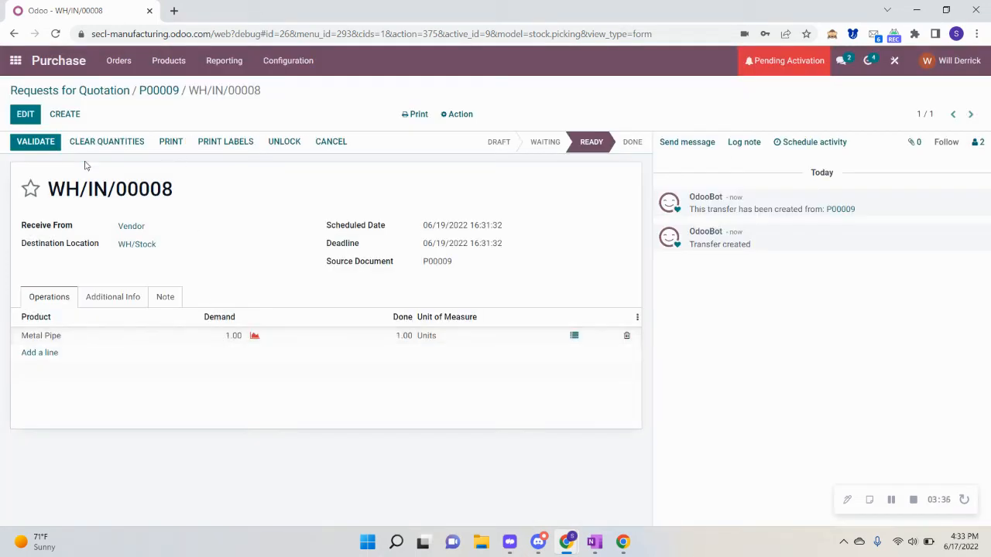
left_click(46, 143)
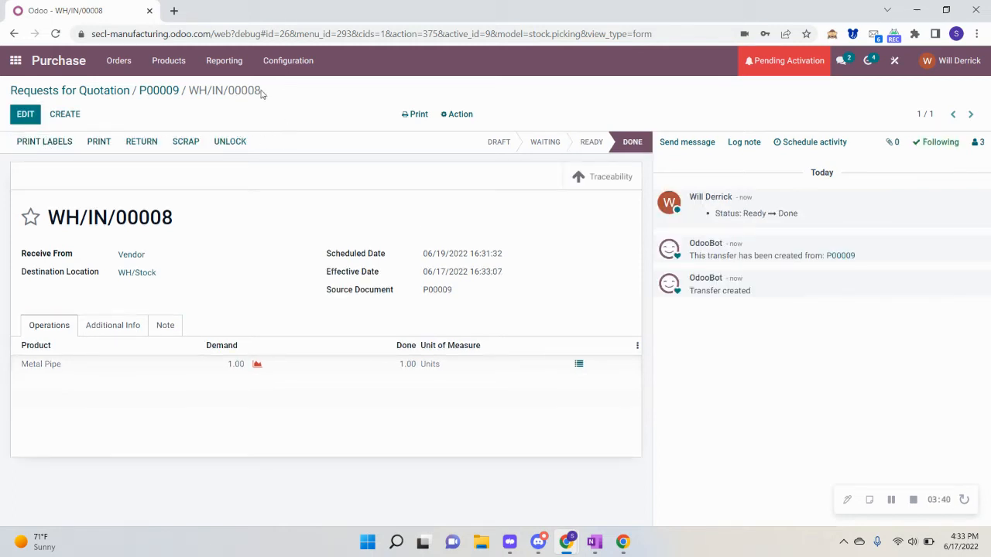
- Open the Torque Pump's Assemble Materials work order waiting to launch at Work Center 1 in Manufacturing, and display its additional actions
left_click(154, 90)
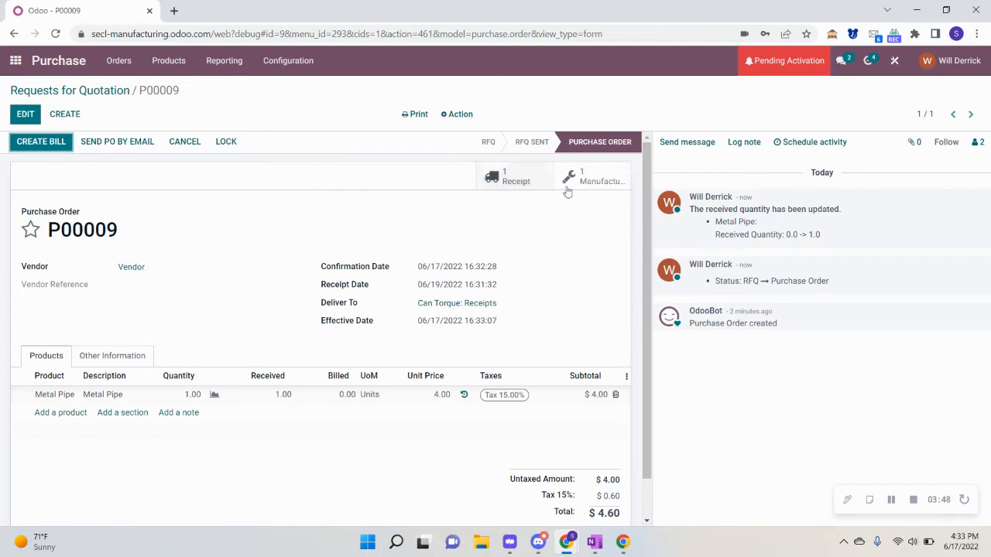
left_click(15, 61)
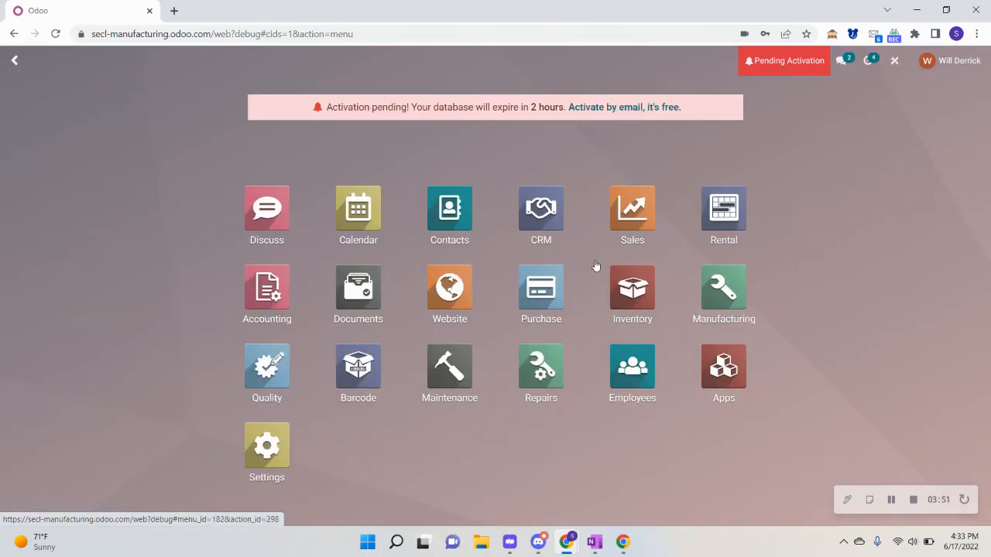
left_click(722, 288)
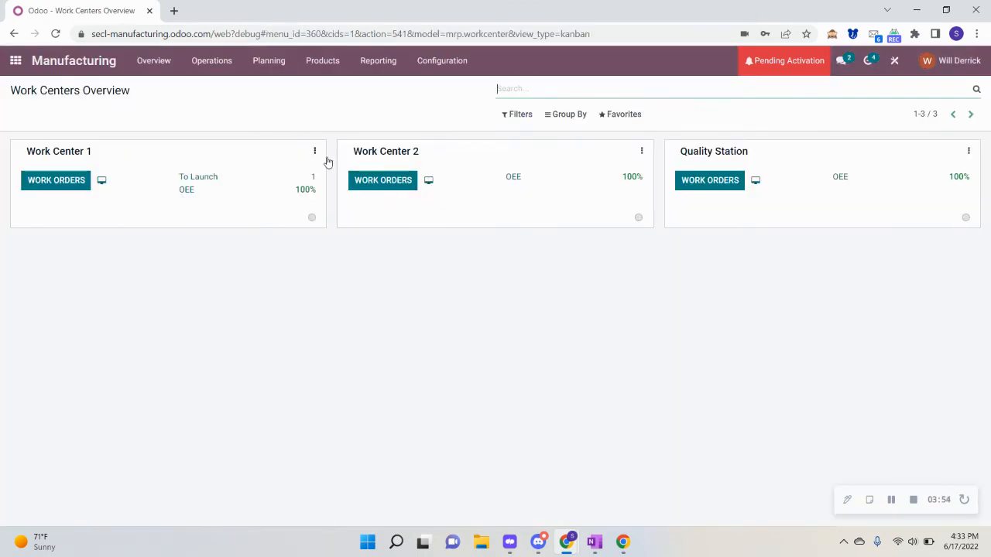
left_click(209, 179)
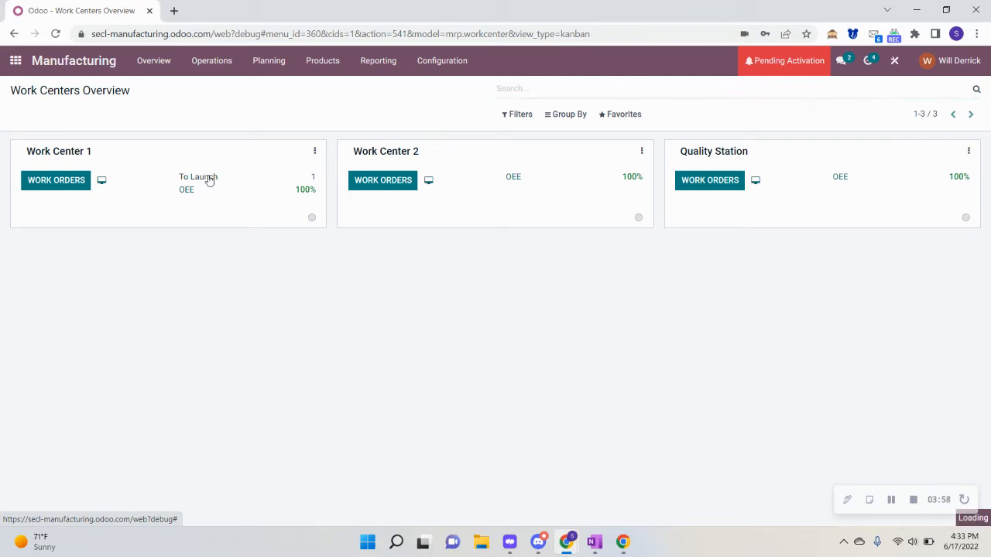
left_click(194, 144)
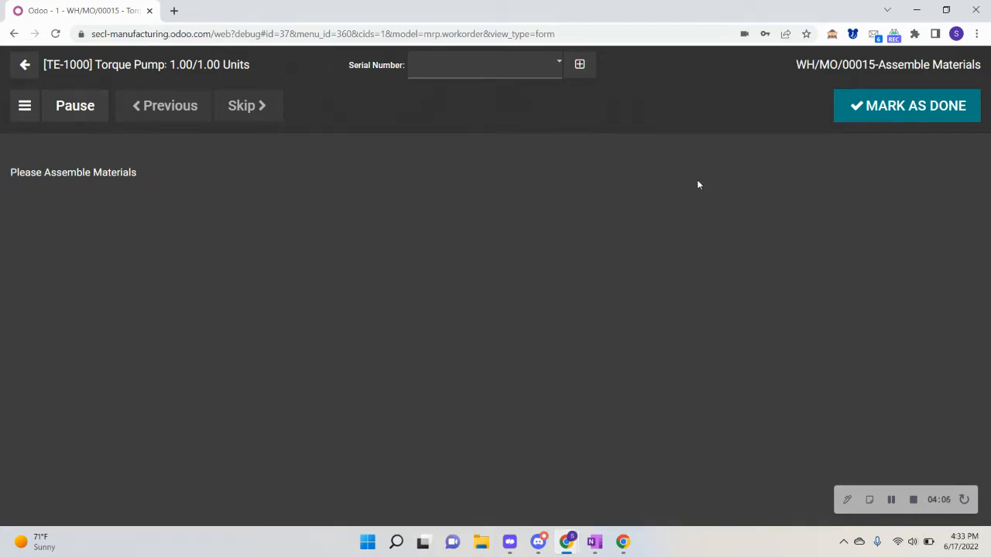
left_click(24, 108)
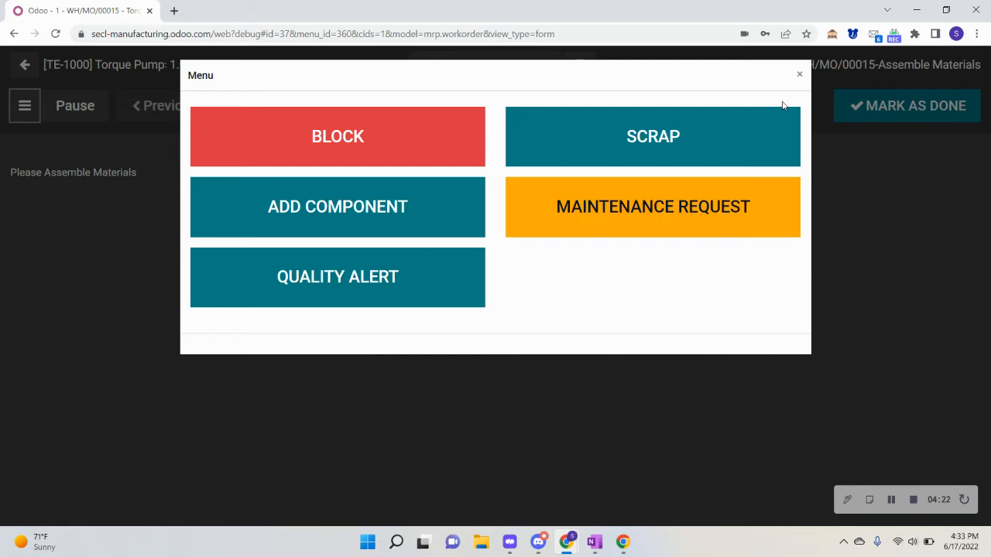
- Generate a new serial number for the Torque Pump and mark its Assemble Materials work order as done
left_click(798, 73)
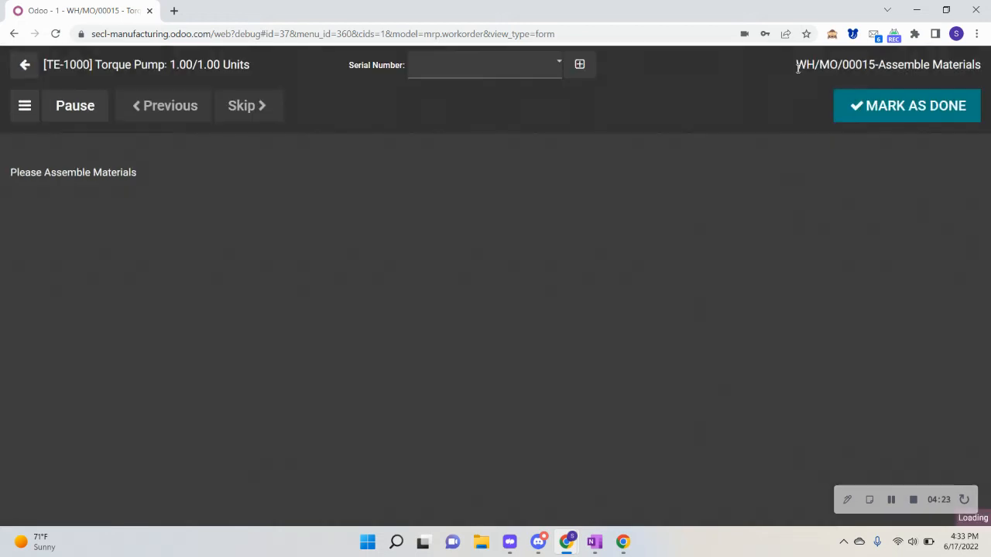
left_click(584, 70)
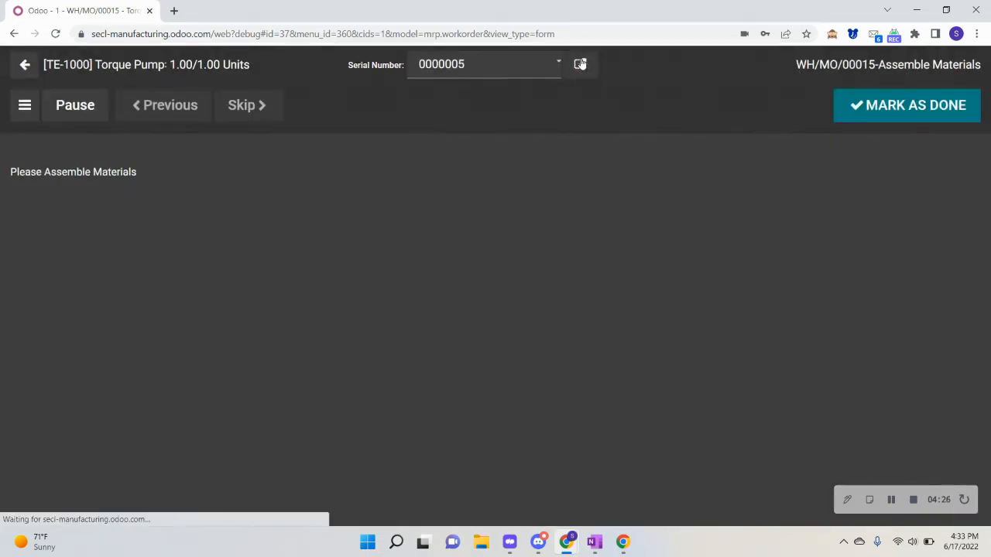
left_click(867, 111)
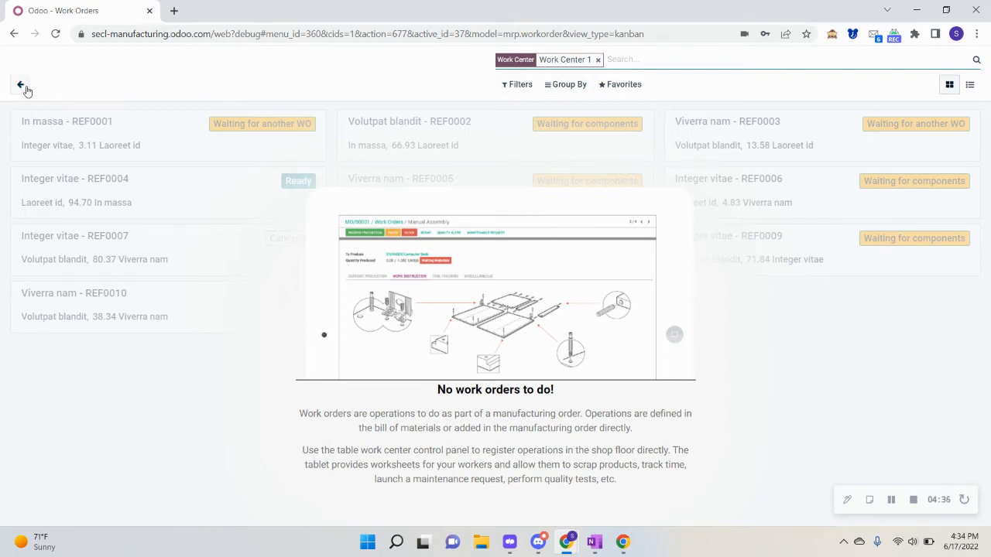
- Clear the Work Center 1 filter, open the ready Manufacture Product work order for the Torque Pump and pause it
left_click(597, 59)
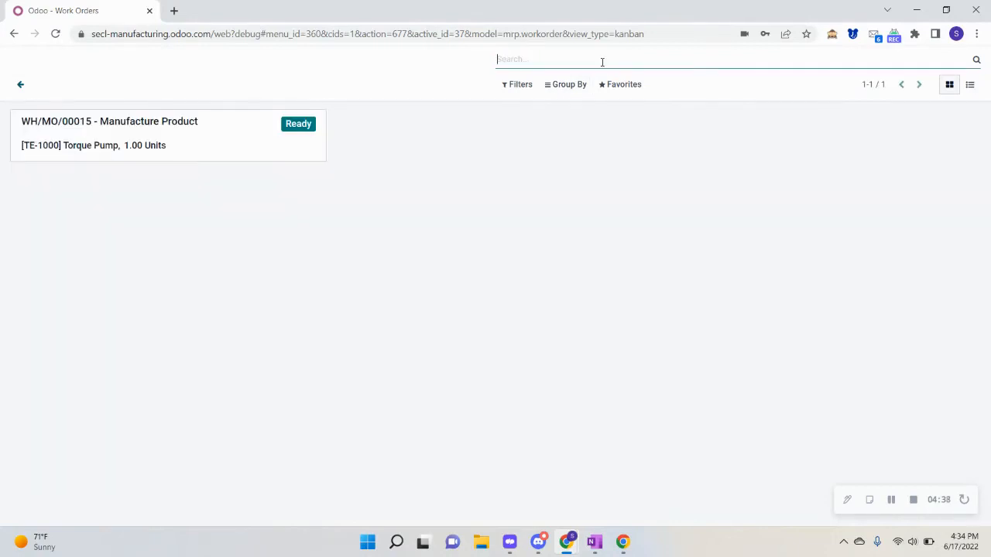
left_click(183, 142)
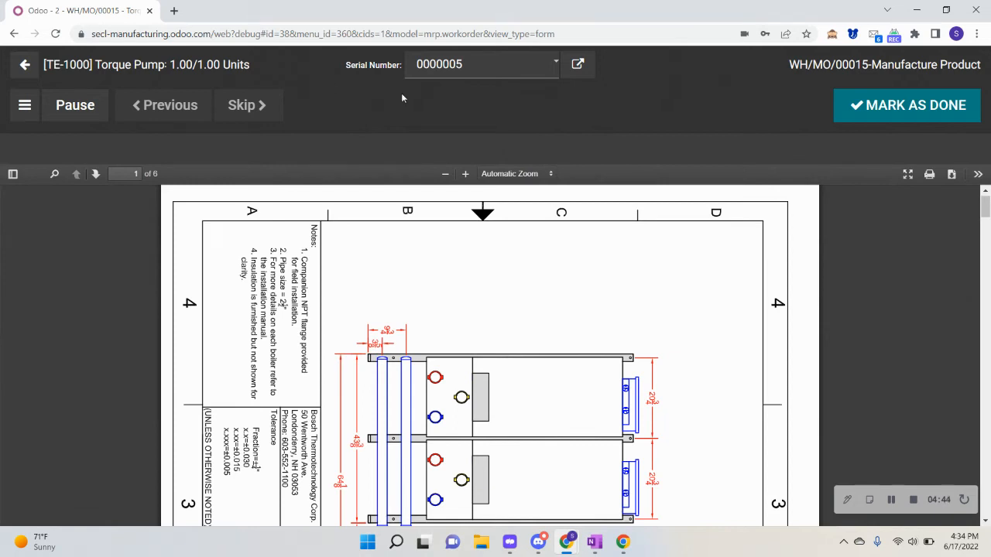
left_click(81, 105)
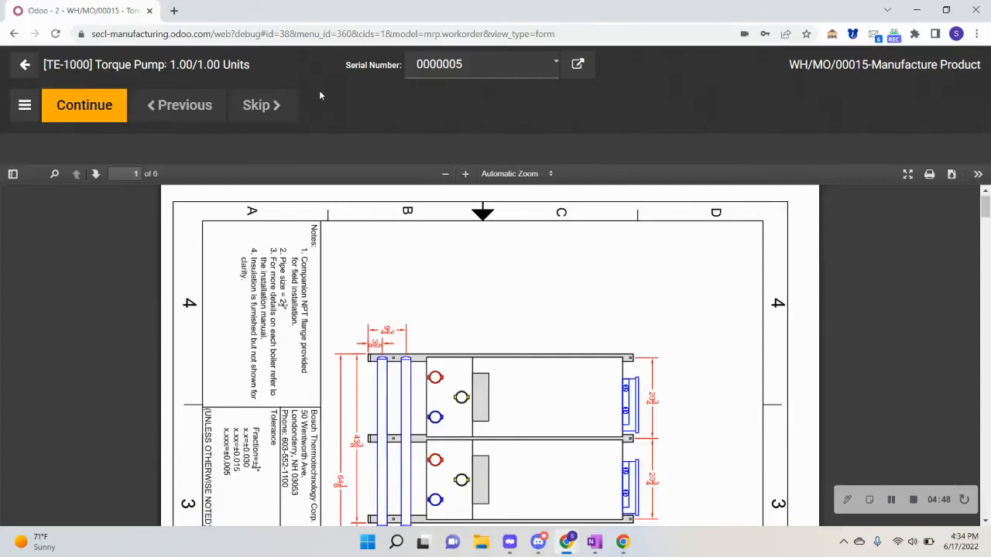
- Display the Manufacturing list of all open work orders to check their durations and statuses
left_click(26, 65)
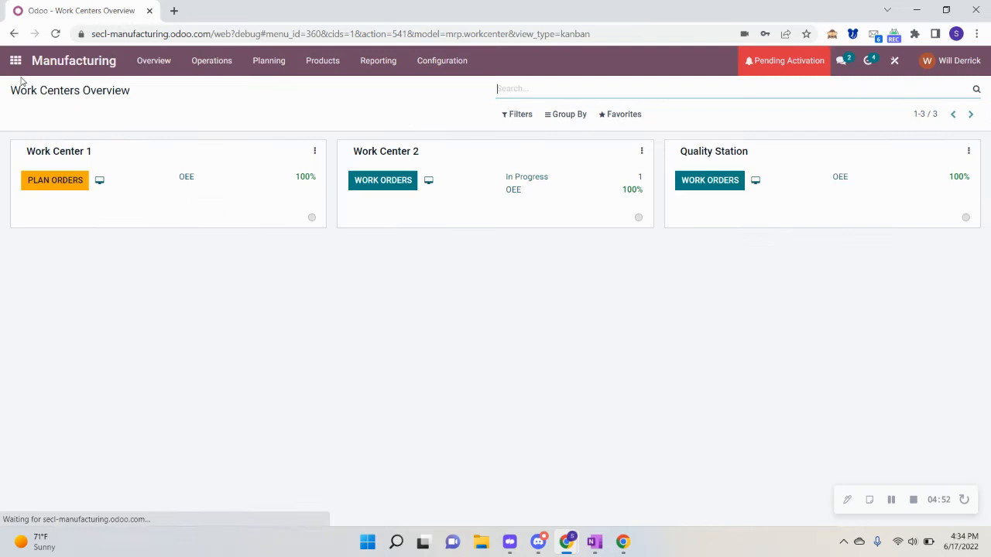
left_click(218, 69)
left_click(239, 109)
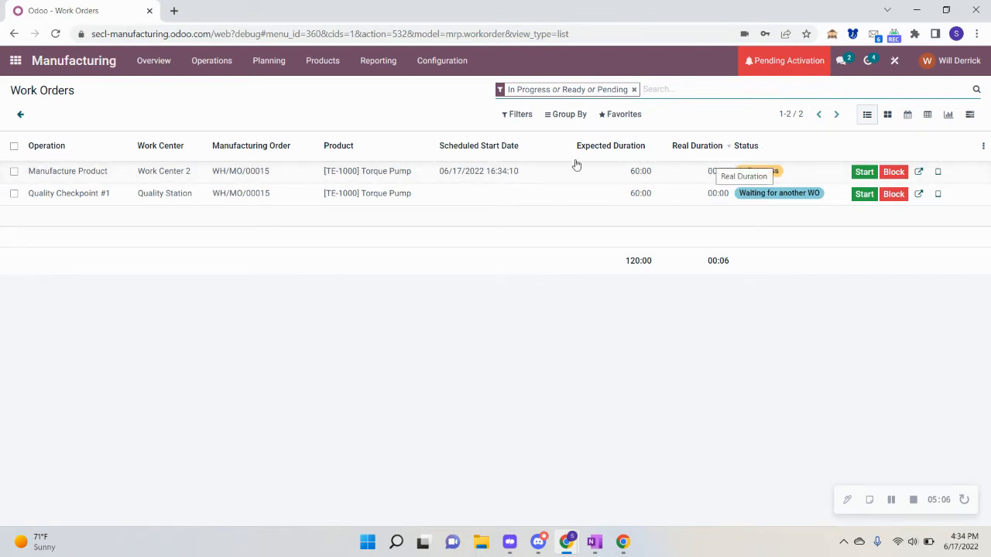
- Reopen the Manufacture Product work order at Work Center 2, review its worksheet drawing and mark the work order as done
left_click(161, 66)
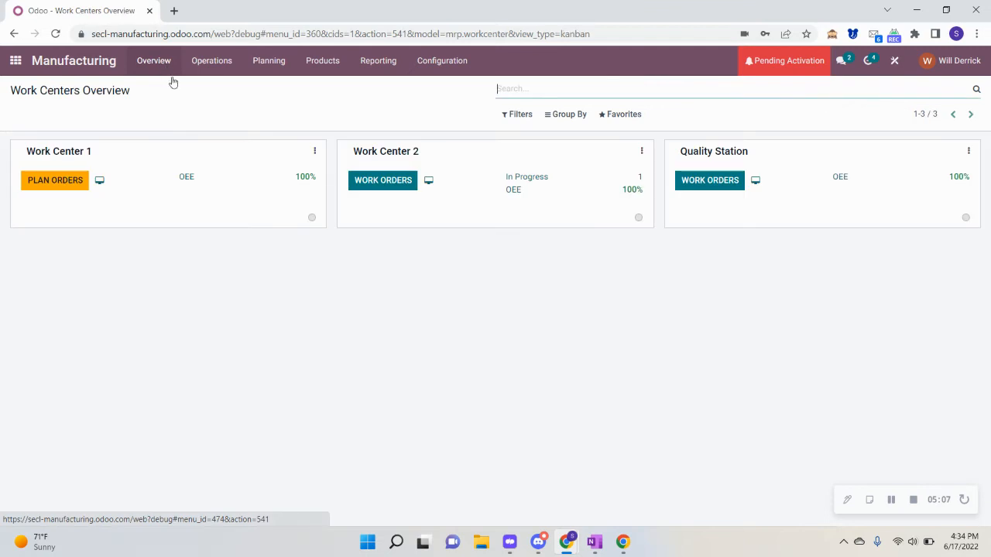
left_click(520, 180)
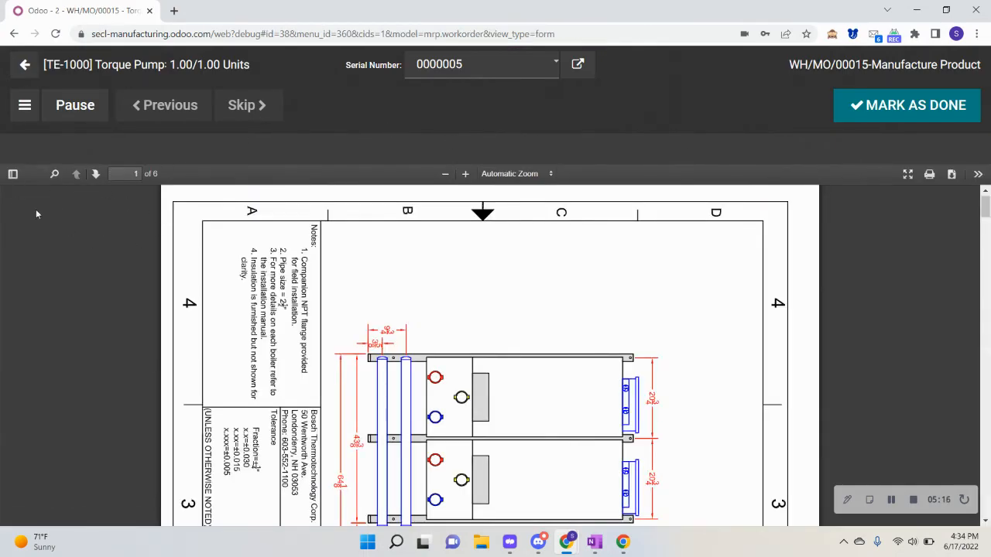
scroll(315, 241, "down", 1)
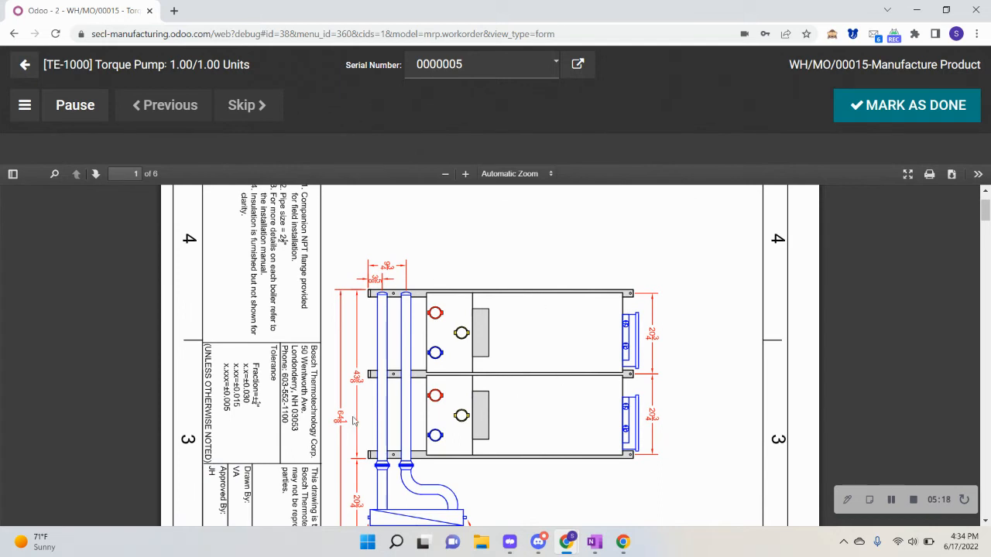
scroll(695, 360, "up", 1)
scroll(673, 320, "down", 4)
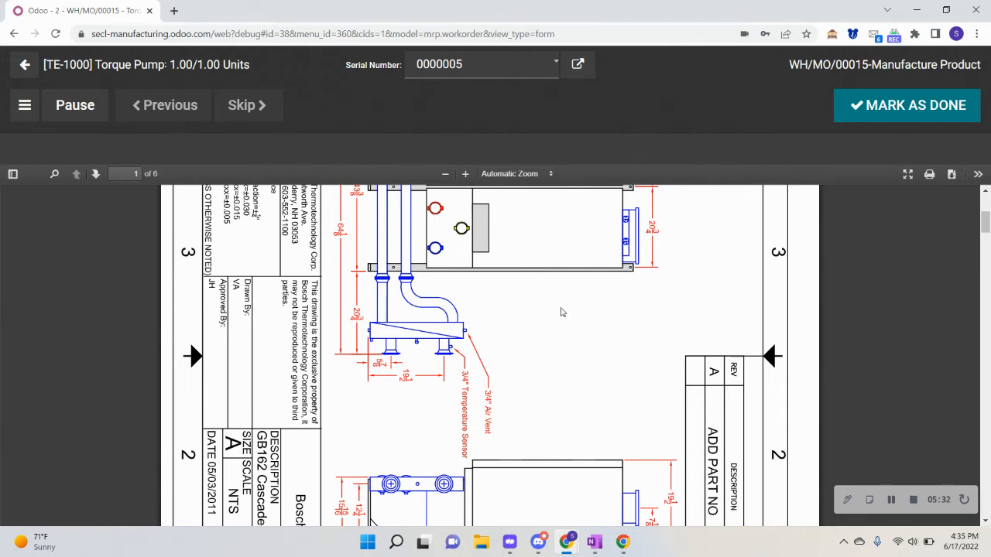
scroll(438, 313, "up", 3)
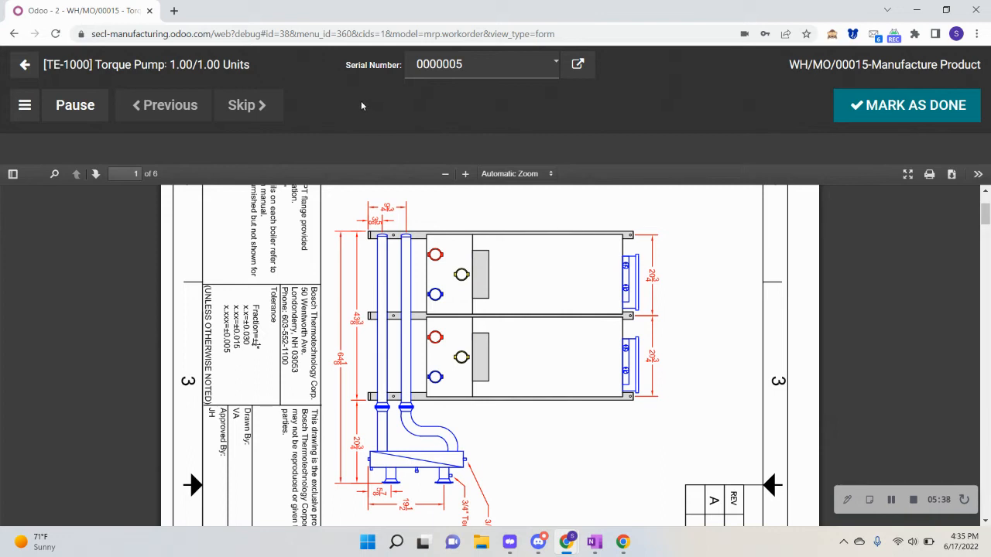
left_click(880, 112)
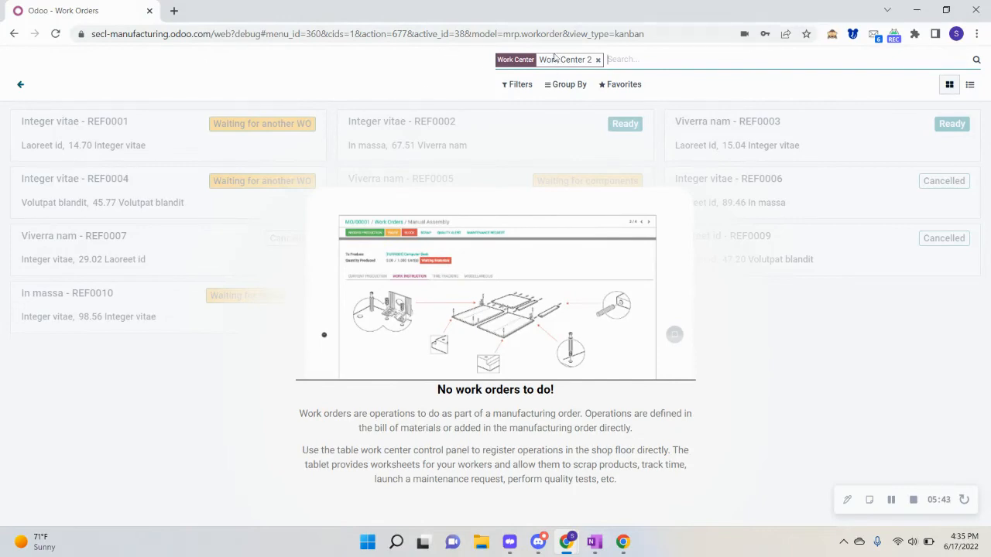
- Open the Torque Pump's Quality Checkpoint #1 work order waiting at the Quality Station and pass its quality check
left_click(25, 87)
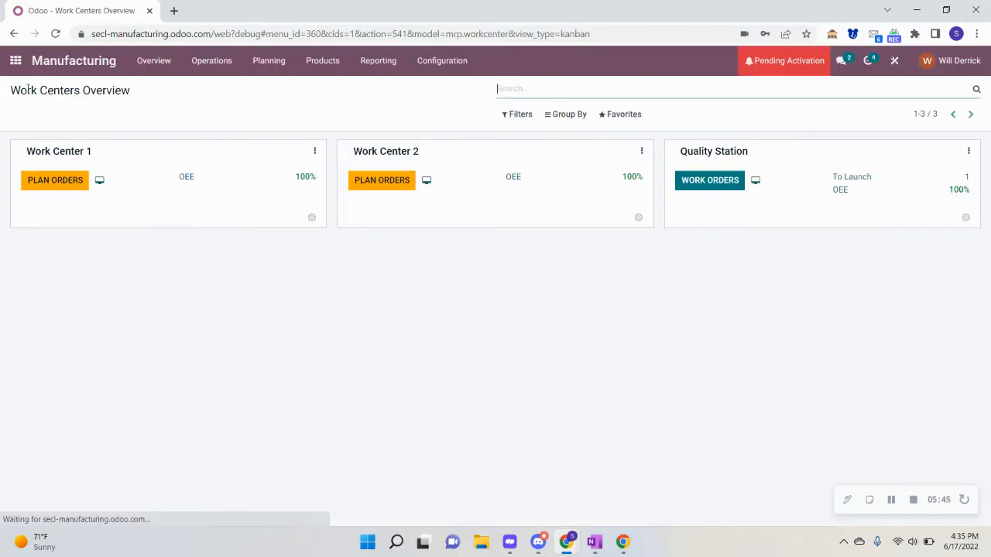
left_click(867, 183)
left_click(157, 122)
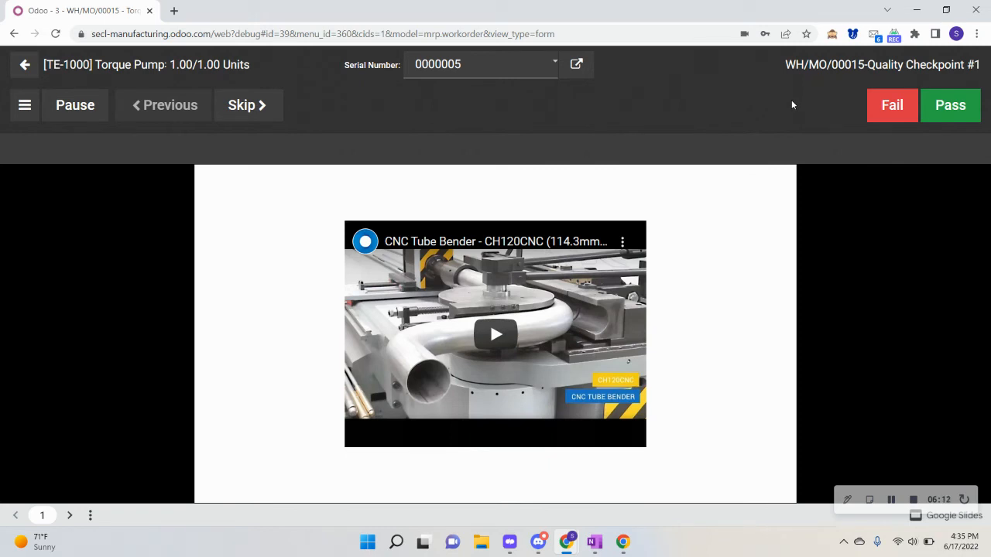
left_click(953, 110)
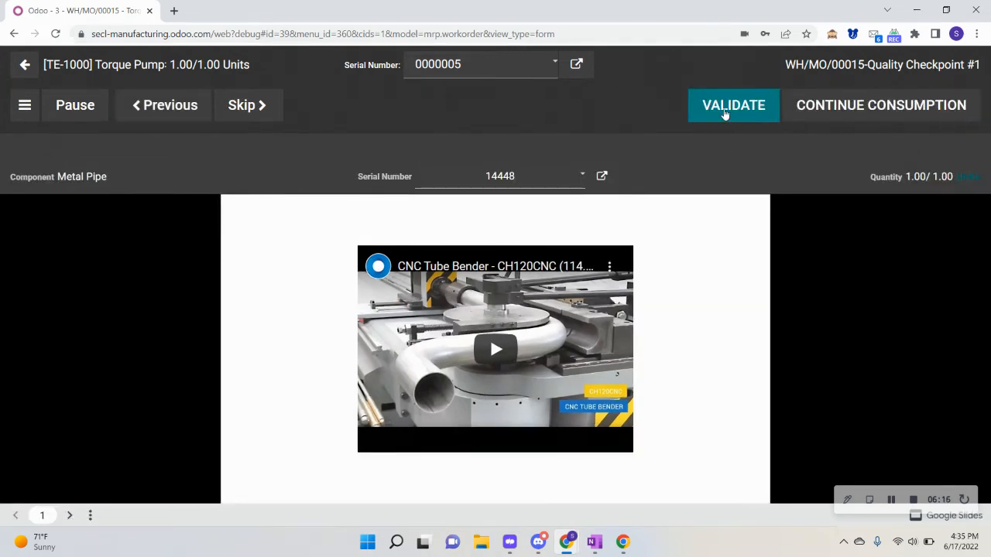
- Validate the Metal Pipe consumption, then mark the quality work order as done and close the manufacturing order
left_click(732, 115)
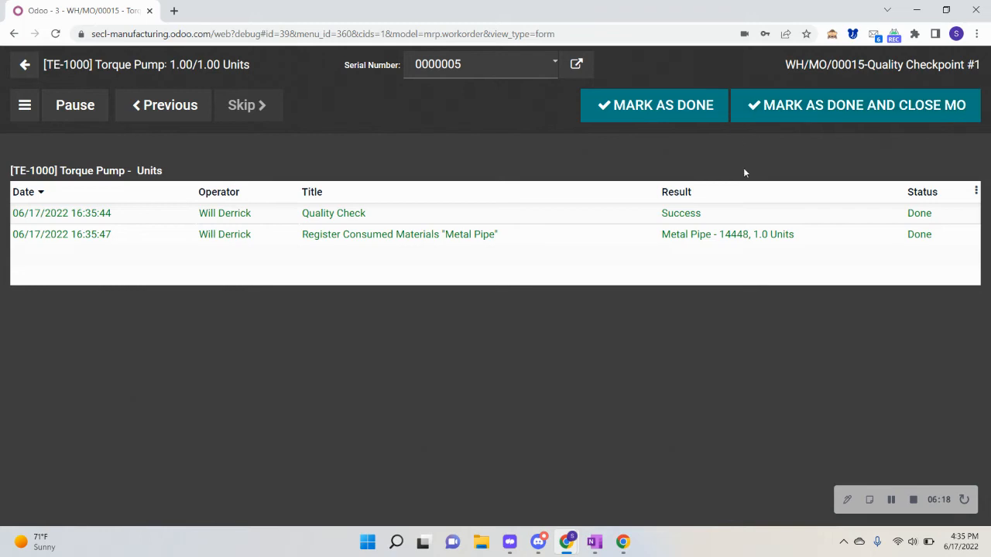
left_click(837, 117)
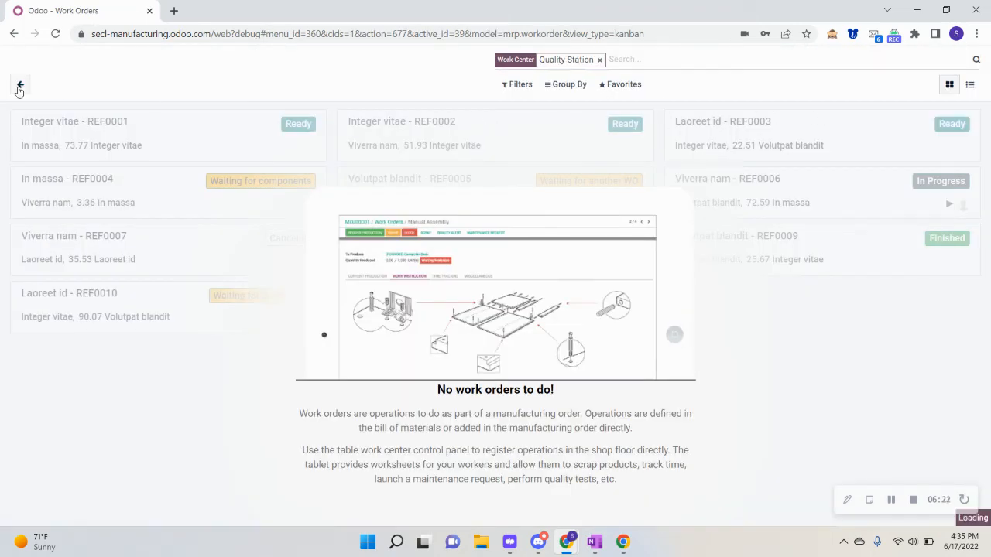
left_click(20, 86)
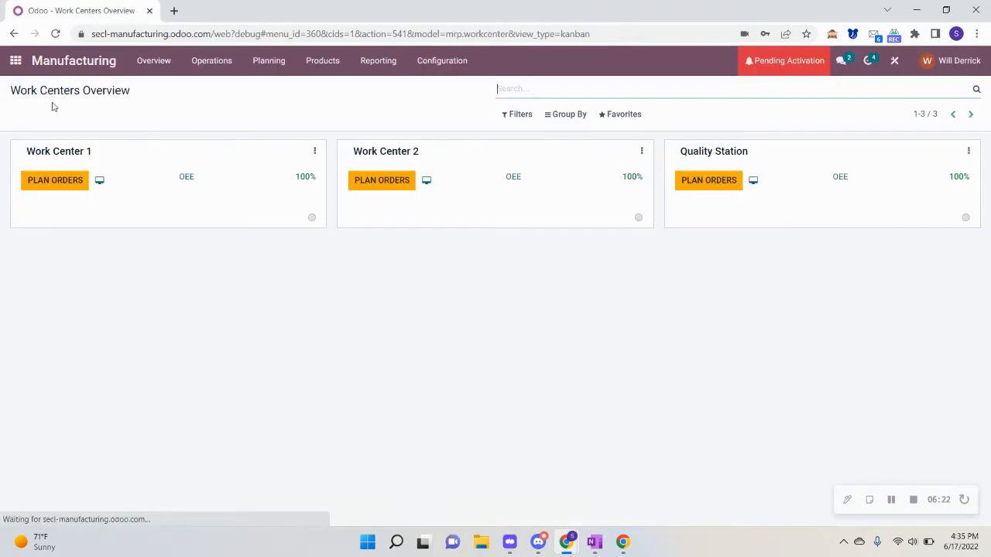
- Open the ready Torque Pump delivery order in Inventory, set its done quantities and validate the delivery
left_click(14, 60)
left_click(658, 292)
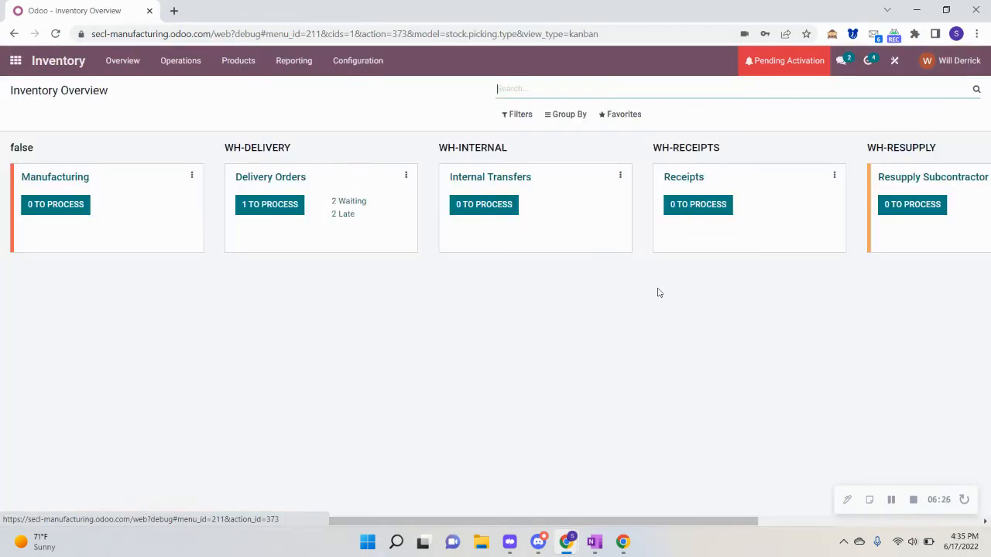
left_click(257, 209)
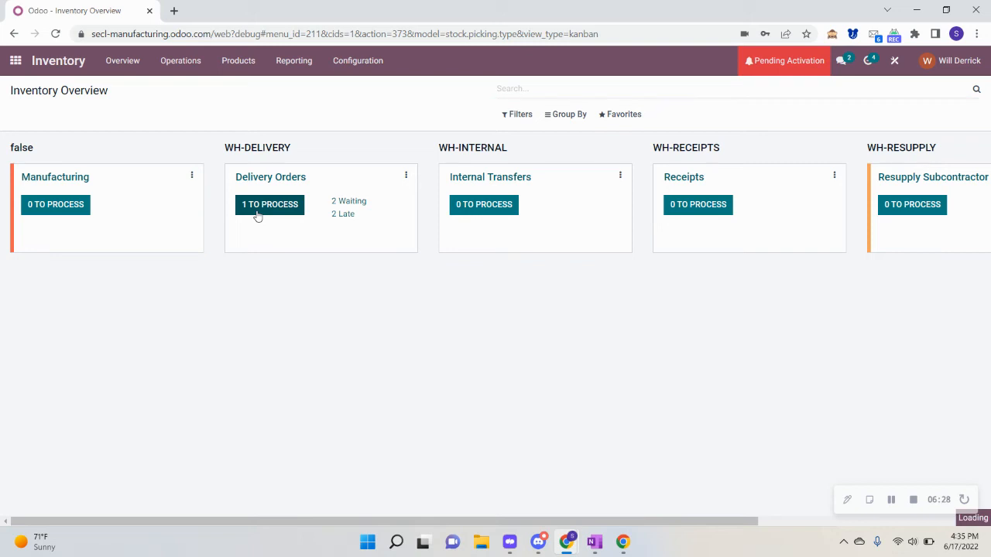
left_click(251, 178)
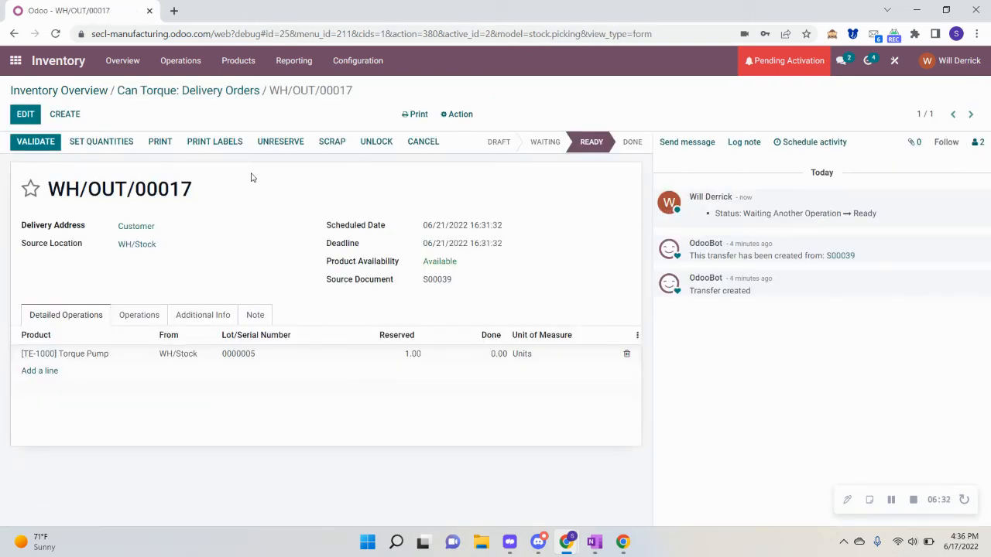
left_click(101, 141)
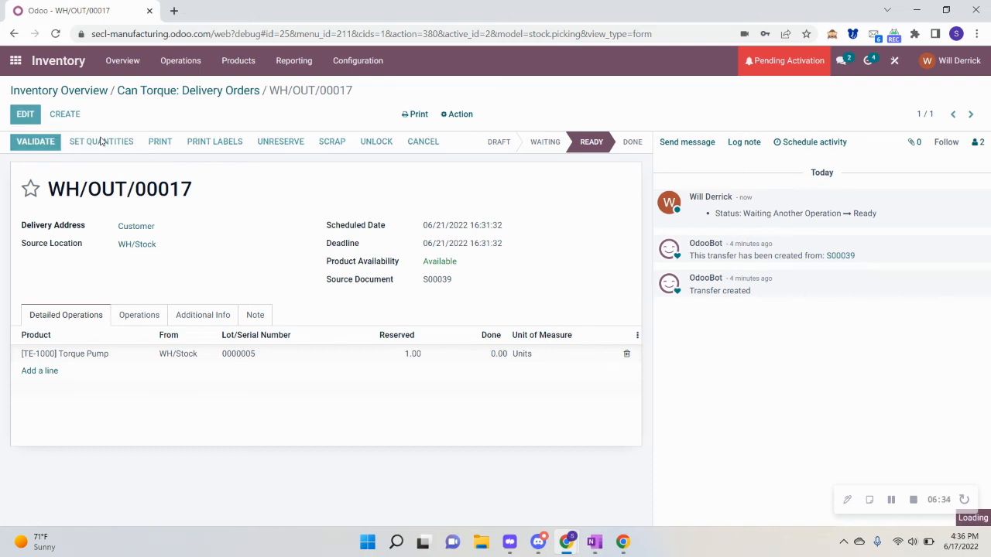
left_click(35, 141)
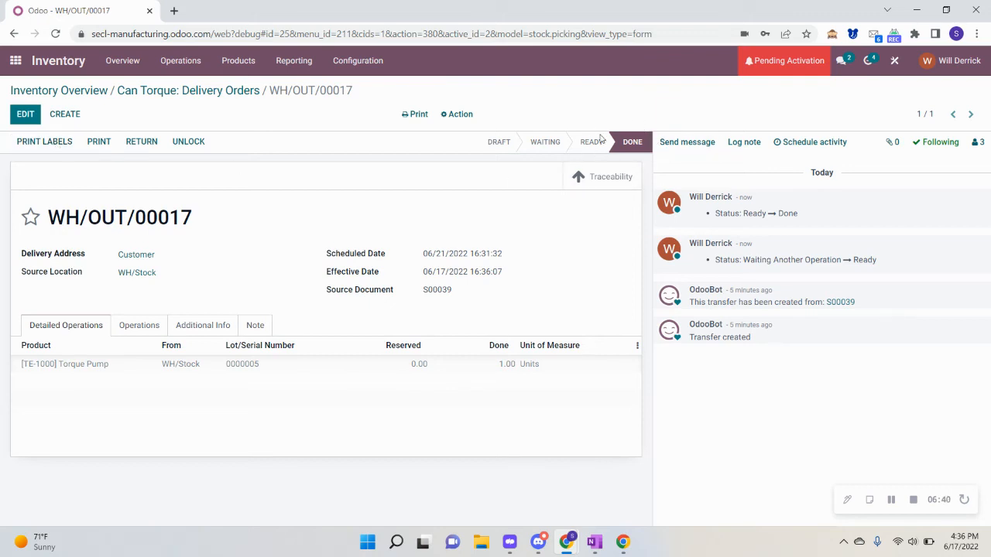
- Open the delivery's traceability report and expand the delivery and its manufacturing order down to the consumed components
left_click(595, 179)
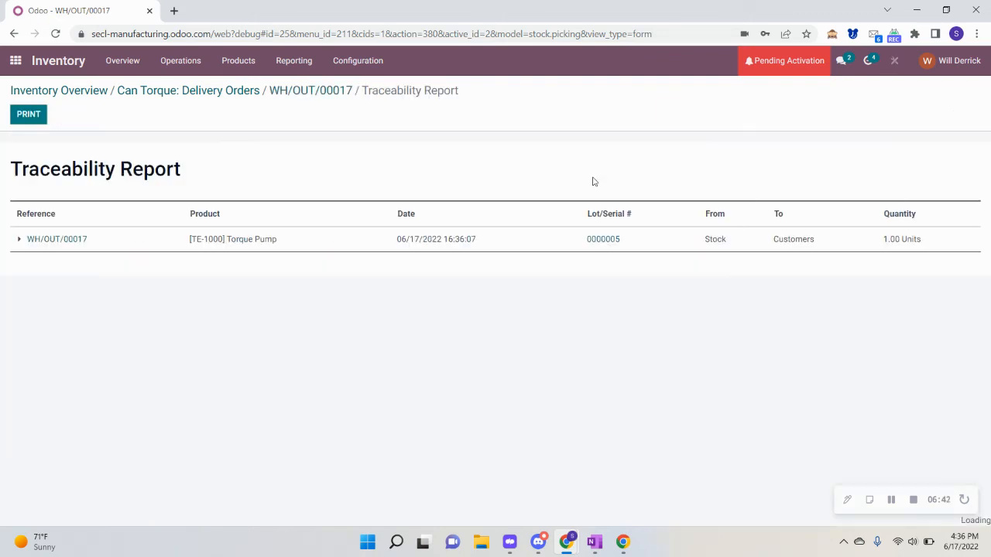
left_click(19, 240)
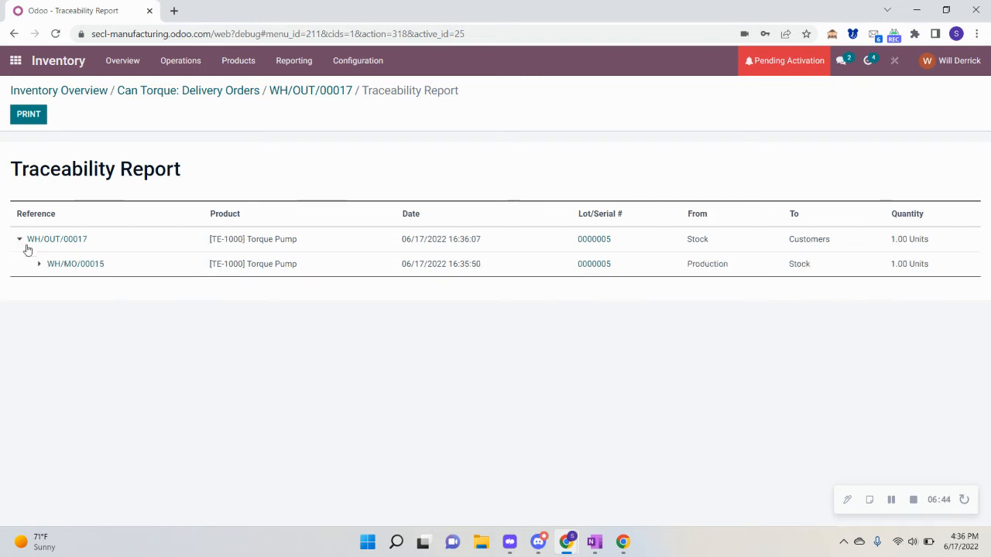
left_click(39, 263)
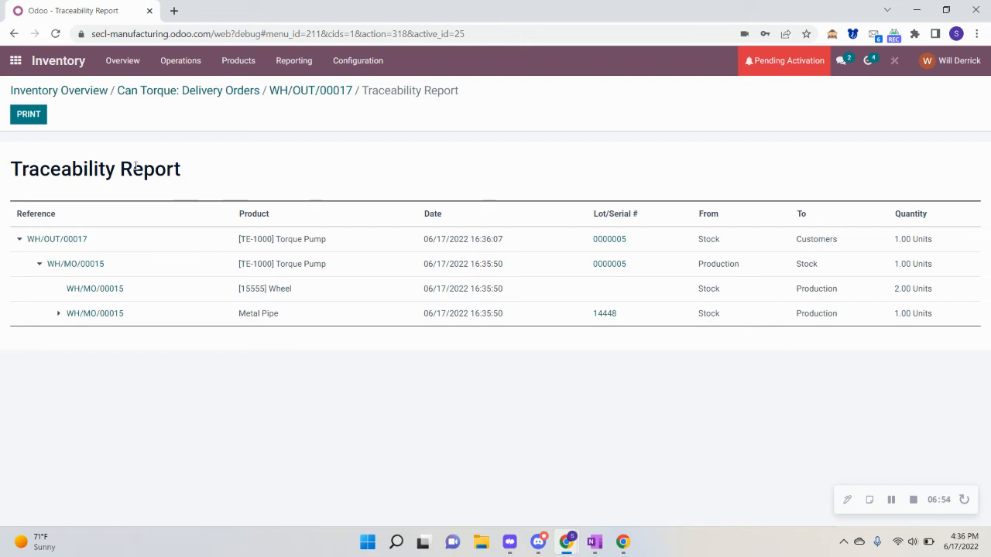
- Open the newest completed Torque Pump order from the unfiltered manufacturing orders in Manufacturing, and view its traceability report
left_click(16, 60)
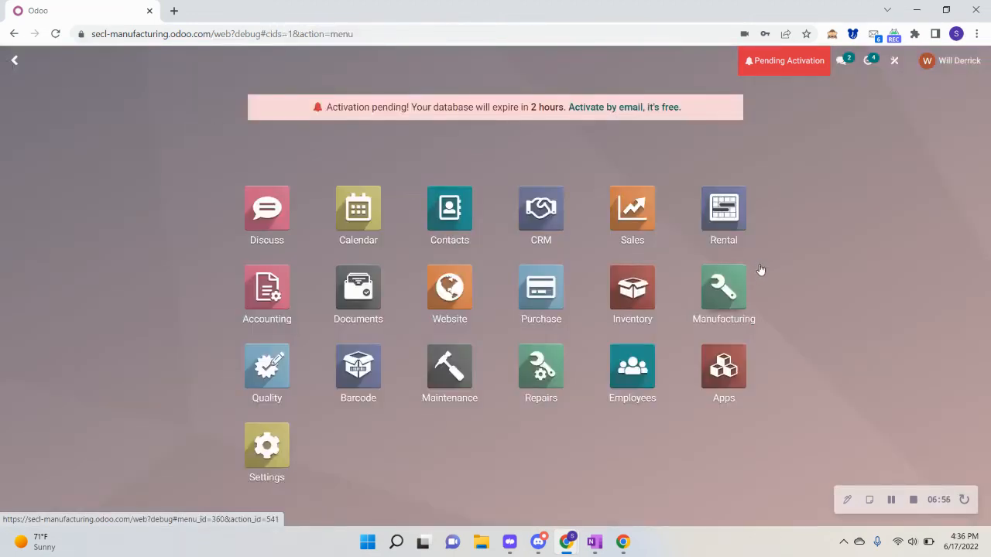
left_click(741, 289)
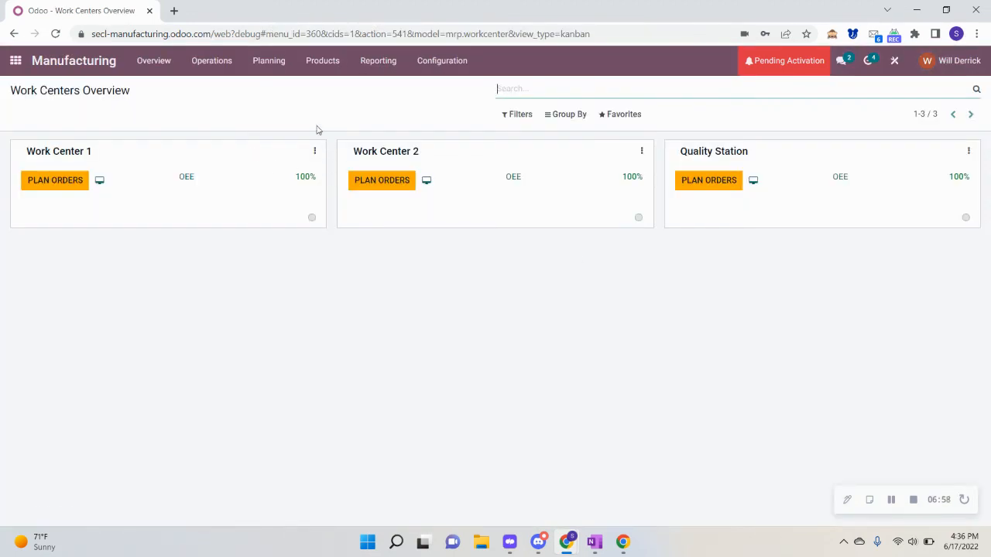
left_click(204, 65)
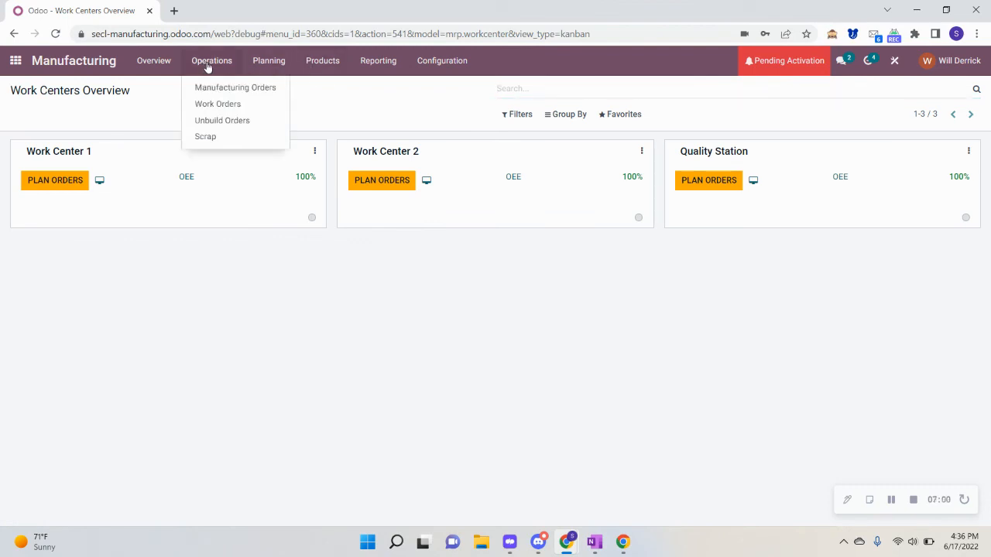
left_click(239, 88)
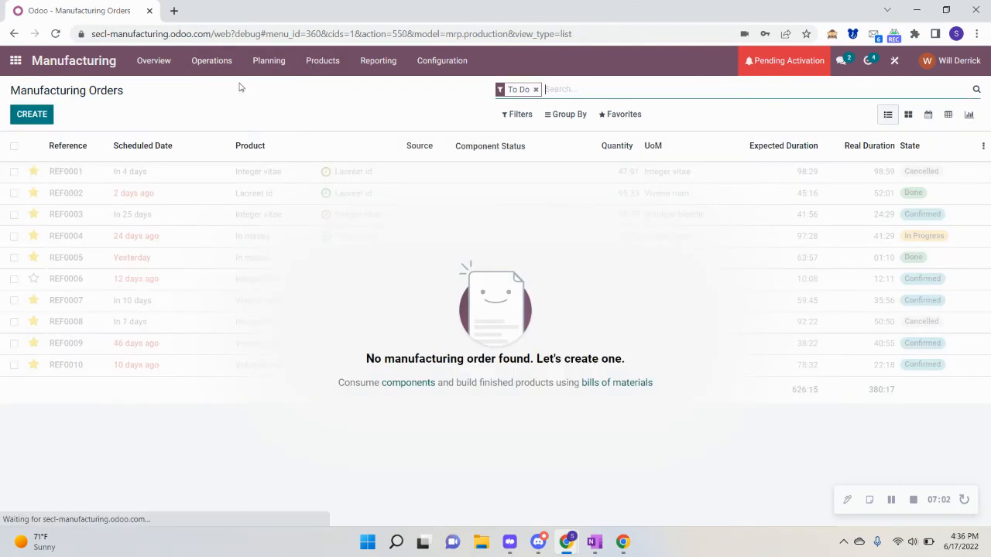
left_click(535, 90)
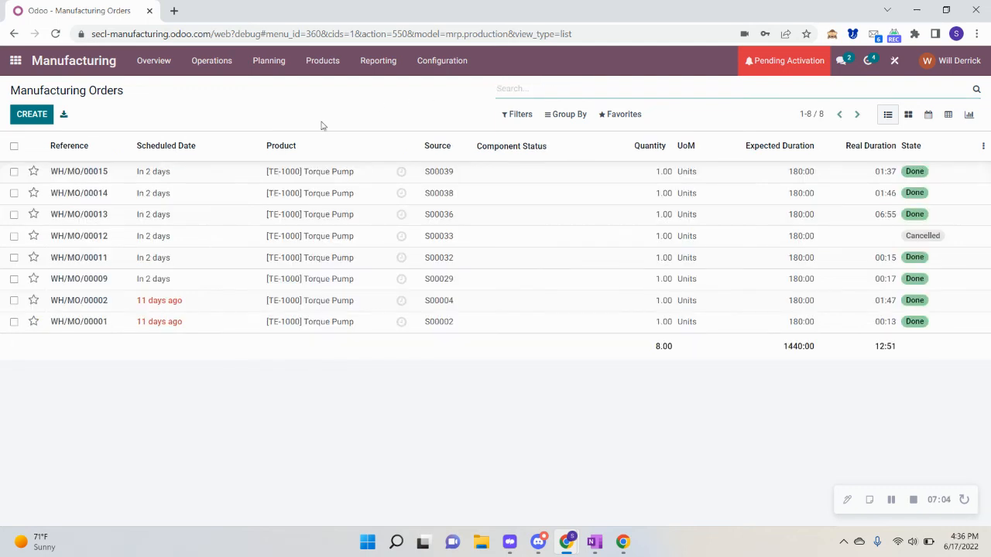
left_click(169, 174)
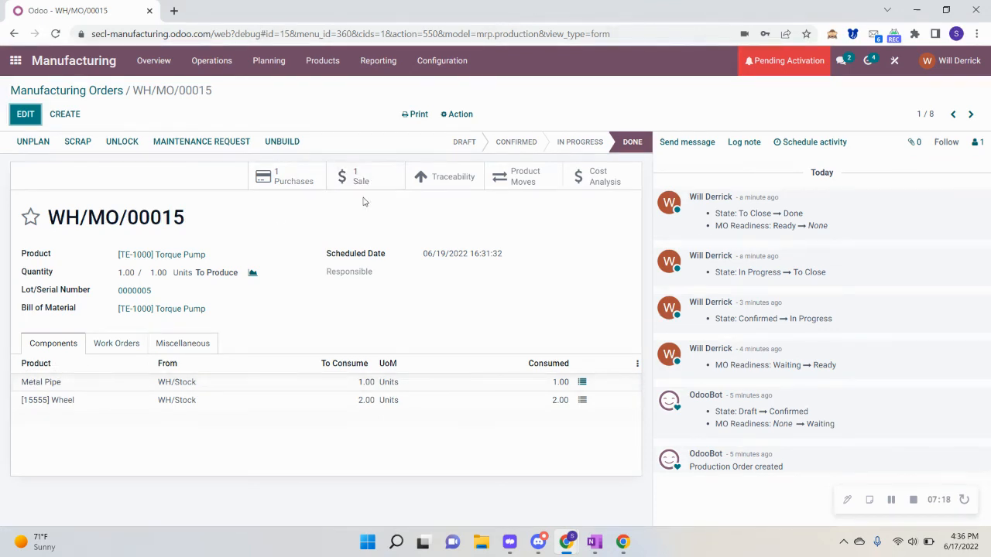
left_click(437, 184)
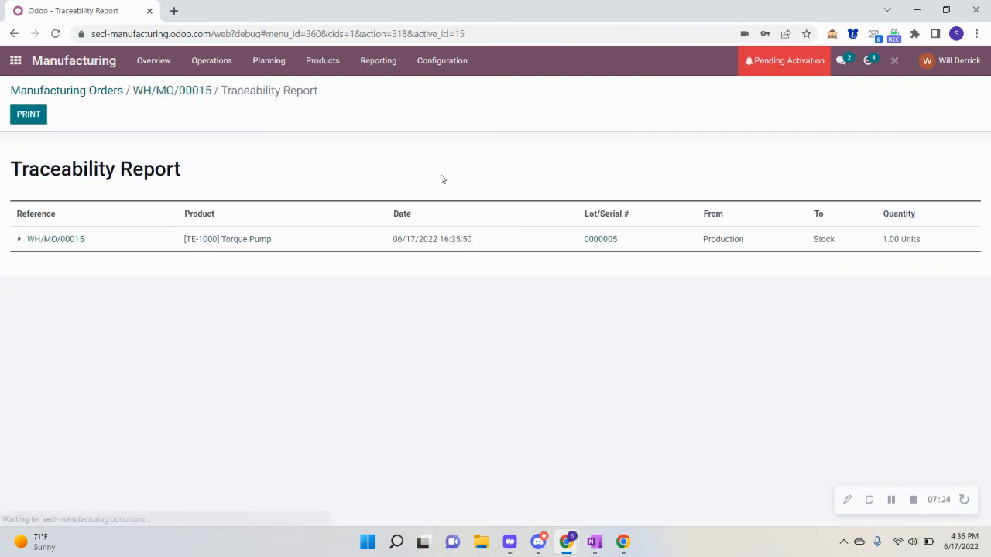
- Expand the Torque Pump and Metal Pipe lines in the traceability report, and view the manufacturing order's product moves
left_click(20, 241)
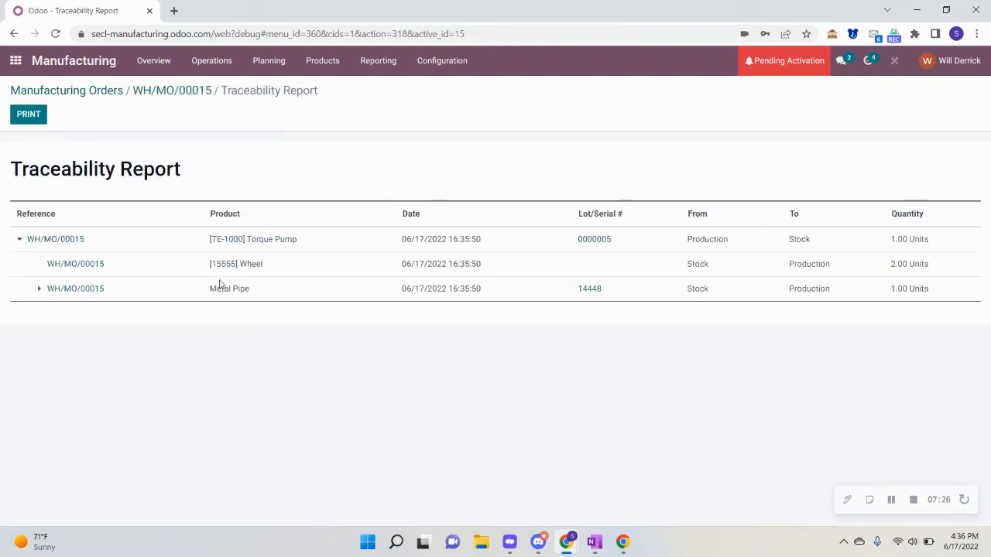
left_click(38, 289)
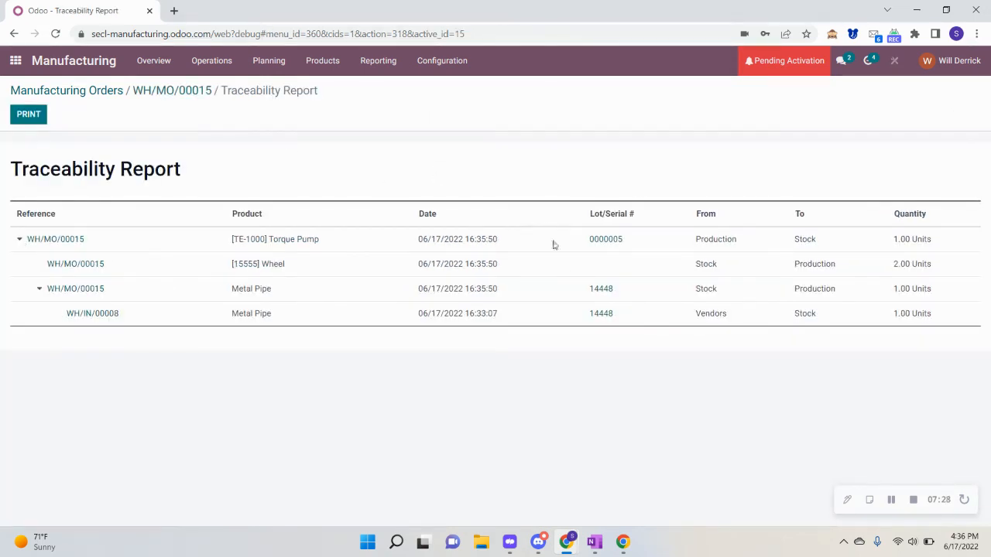
left_click(202, 92)
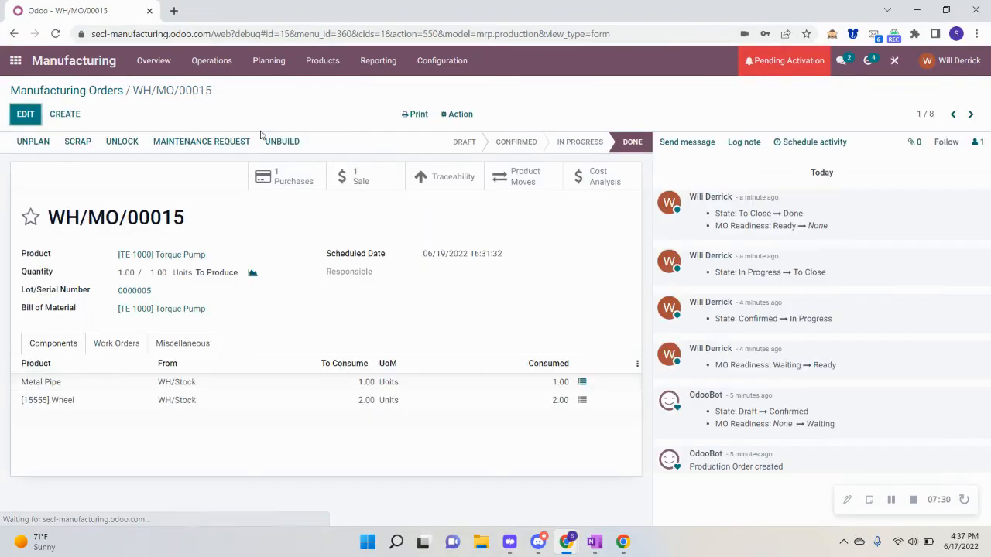
left_click(524, 176)
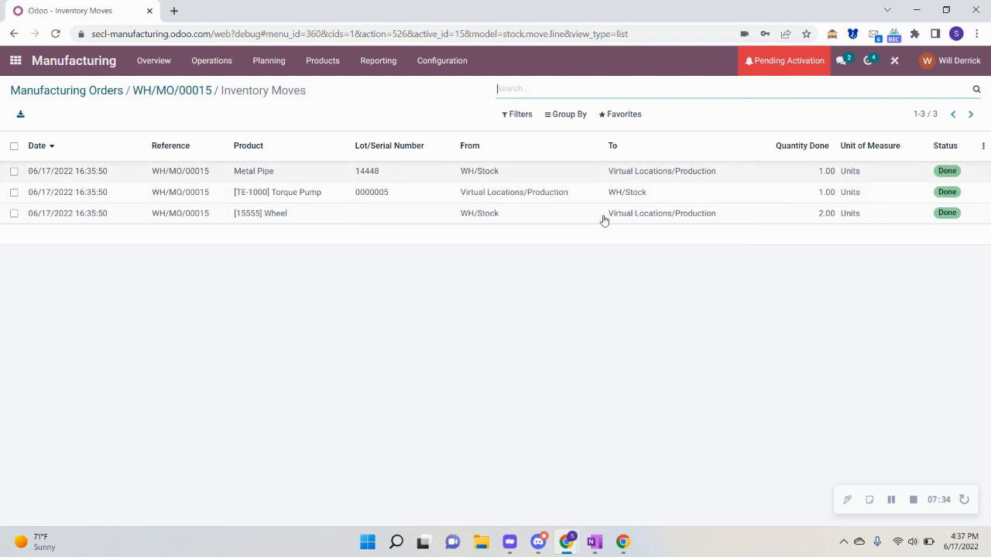
- Examine the component and operation costs in the manufacturing order's cost analysis, and return to the home screen of apps
left_click(205, 90)
left_click(598, 176)
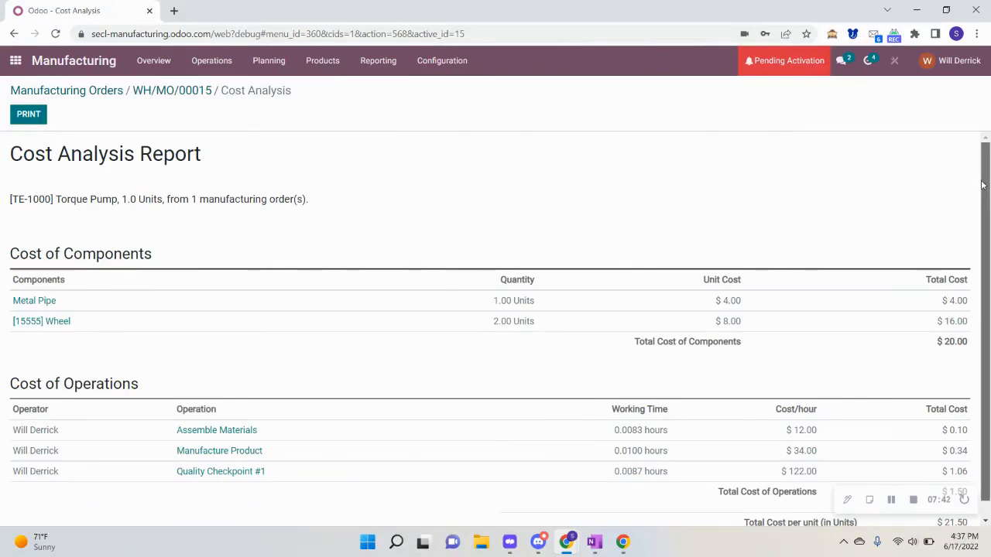
scroll(982, 185, "down", 1)
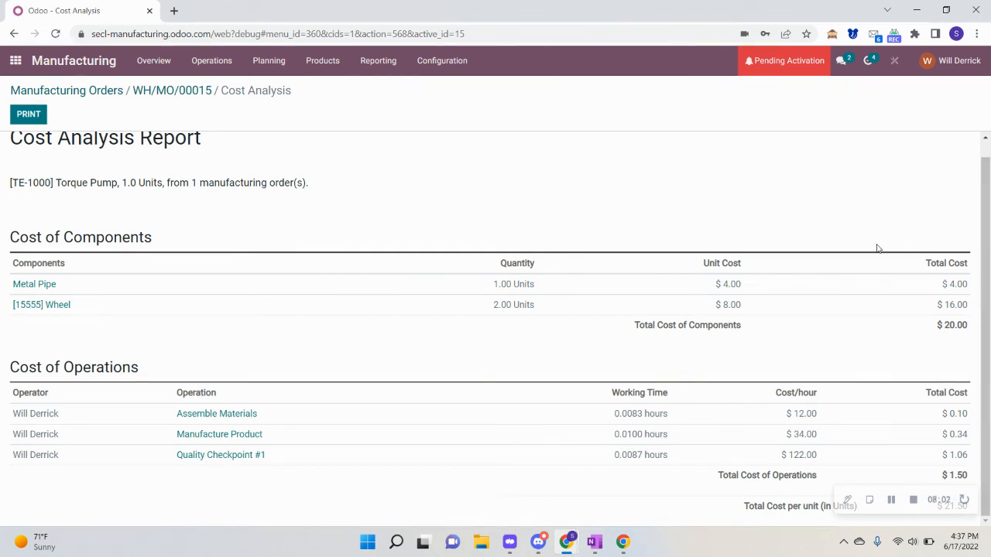
scroll(601, 262, "up", 1)
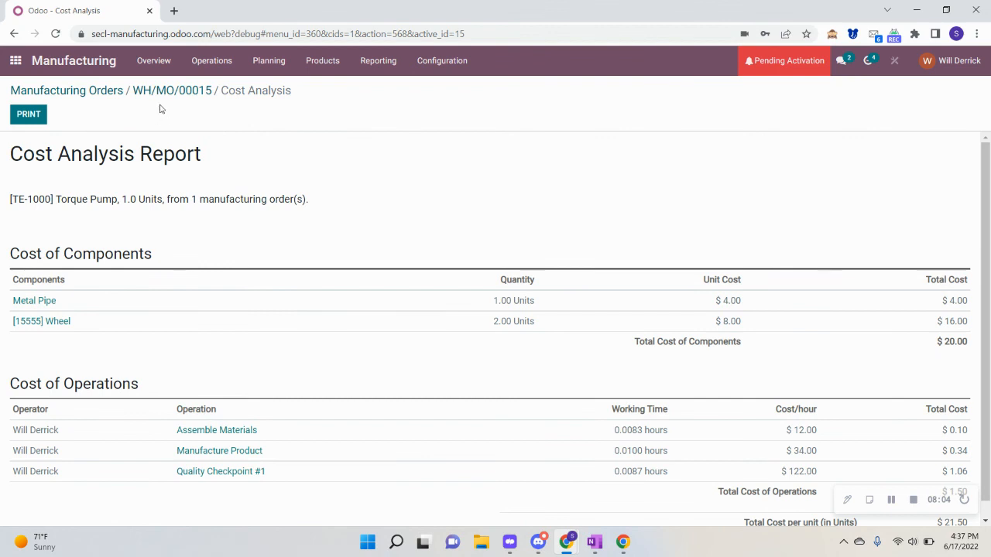
left_click(55, 97)
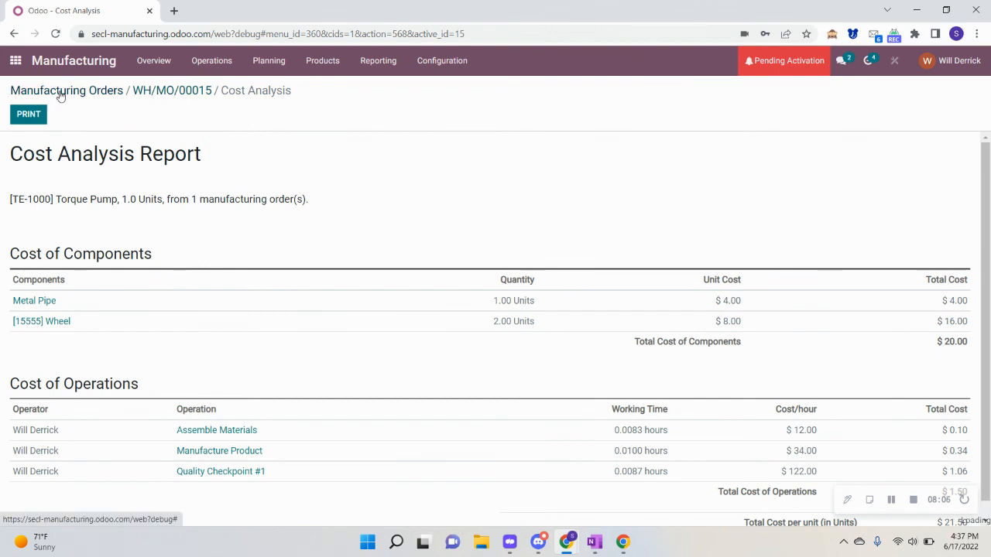
left_click(19, 66)
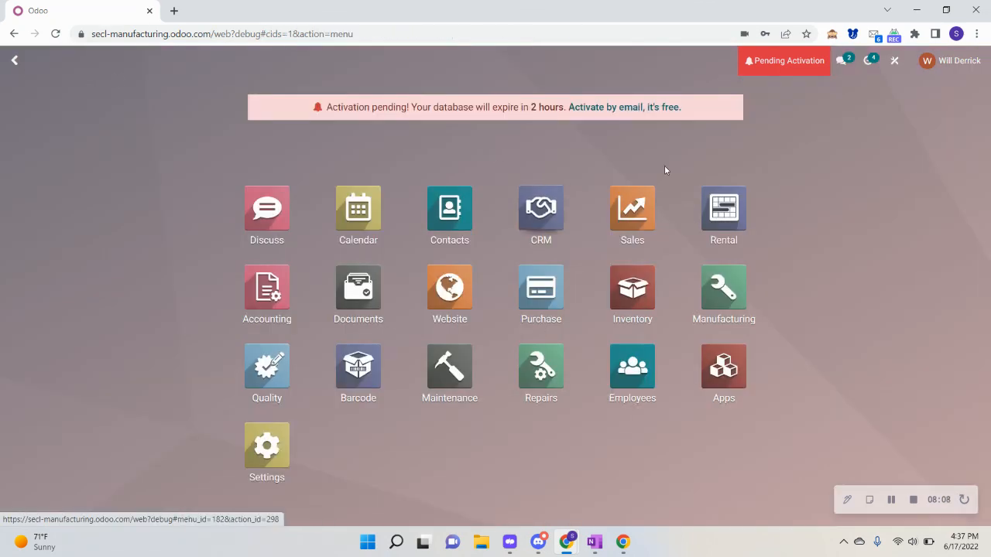